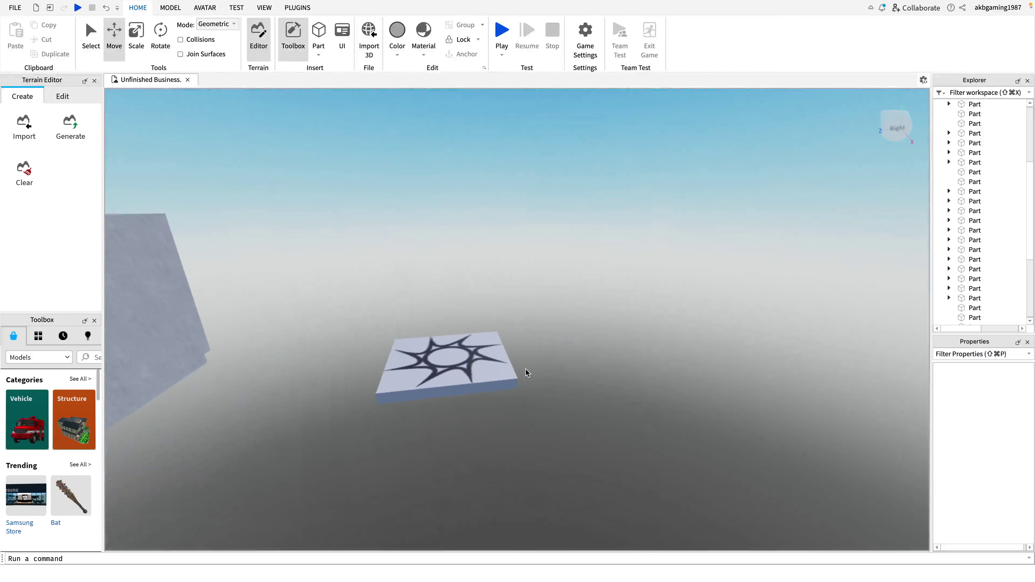
# Move the SpawnLocation sideways by 24 studs and another 8 studs onto the floor at the hallway's closed end
pyautogui.click(491, 363)
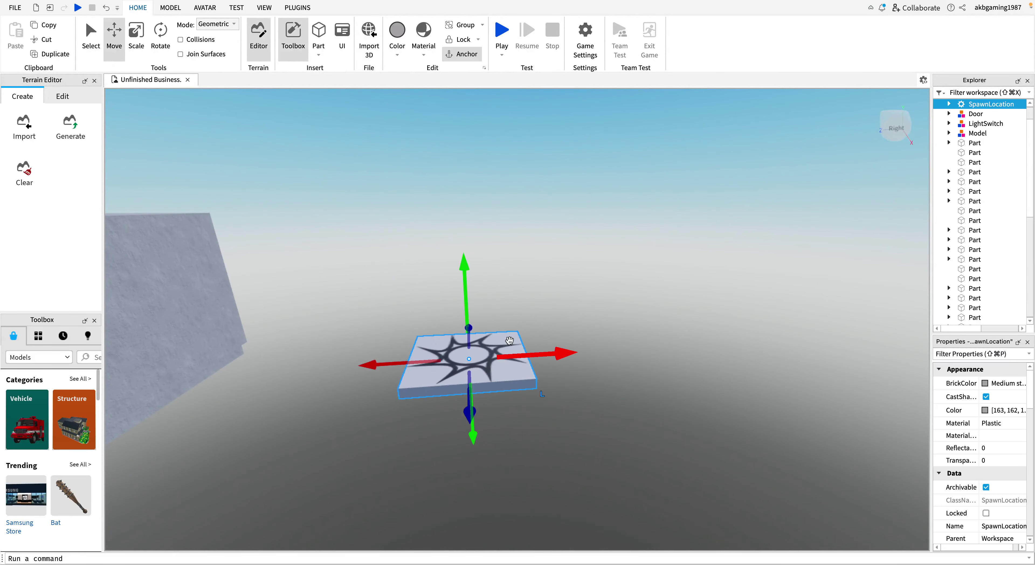
pyautogui.moveTo(562, 354); pyautogui.dragTo(433, 403)
pyautogui.moveTo(430, 392); pyautogui.dragTo(434, 392, button='right')
pyautogui.press('w')
pyautogui.press('s')
pyautogui.press('w')
pyautogui.press('w')
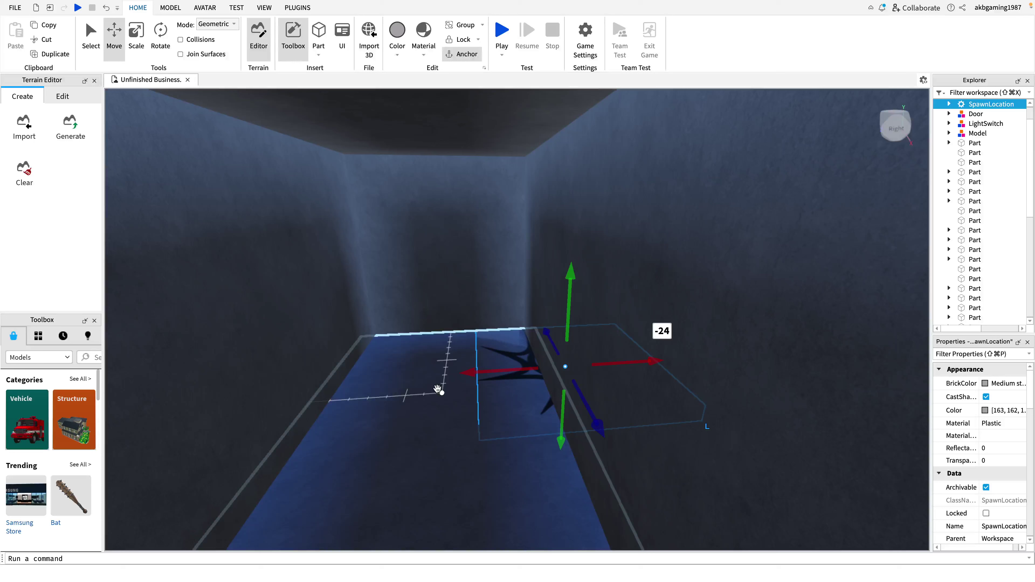
pyautogui.moveTo(469, 375); pyautogui.dragTo(349, 371)
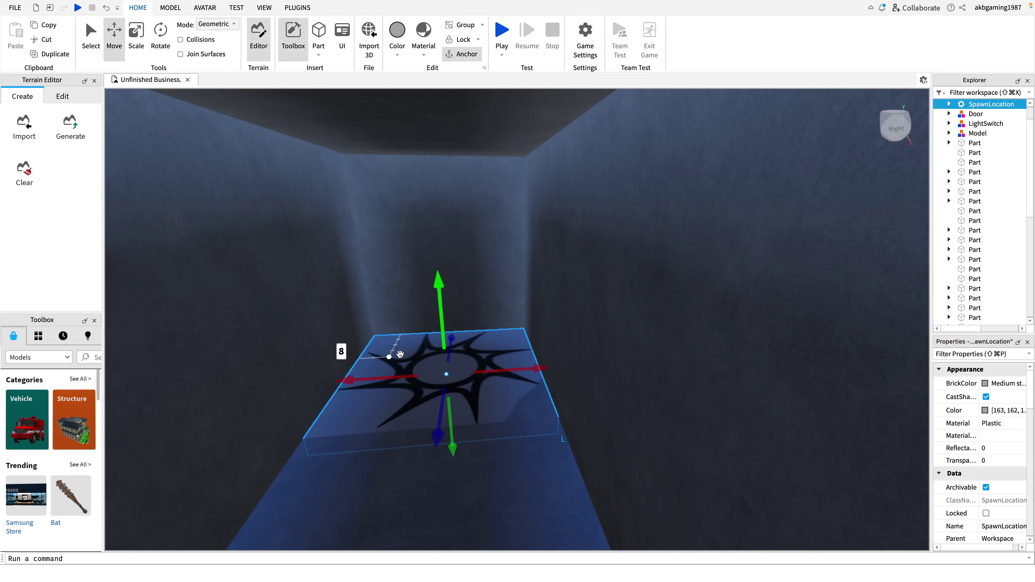
# Raise the SpawnLocation 0.5 studs so it sits on top of the hallway floor
pyautogui.moveTo(439, 287); pyautogui.dragTo(438, 281)
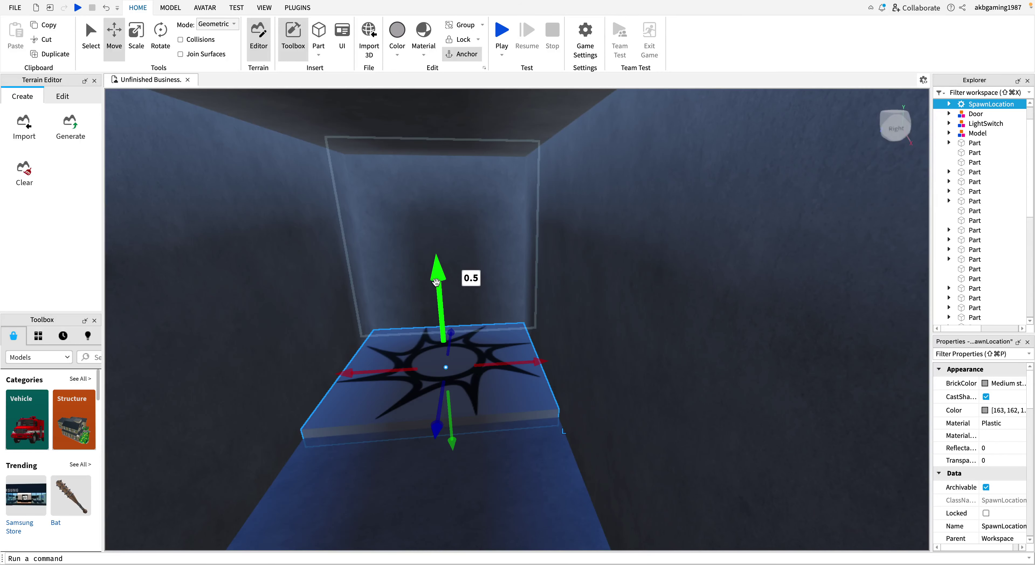
pyautogui.press('w')
pyautogui.moveTo(420, 355); pyautogui.dragTo(447, 345, button='right')
pyautogui.press('s')
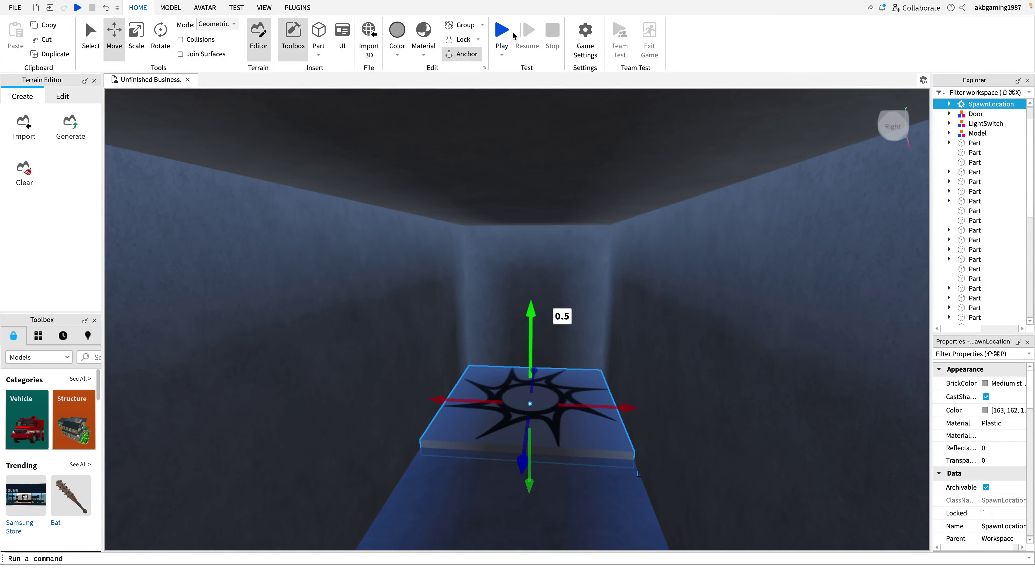
# Playtest the game from the spawn point, check the hallway floor in first-person view, and end the test
pyautogui.click(500, 32)
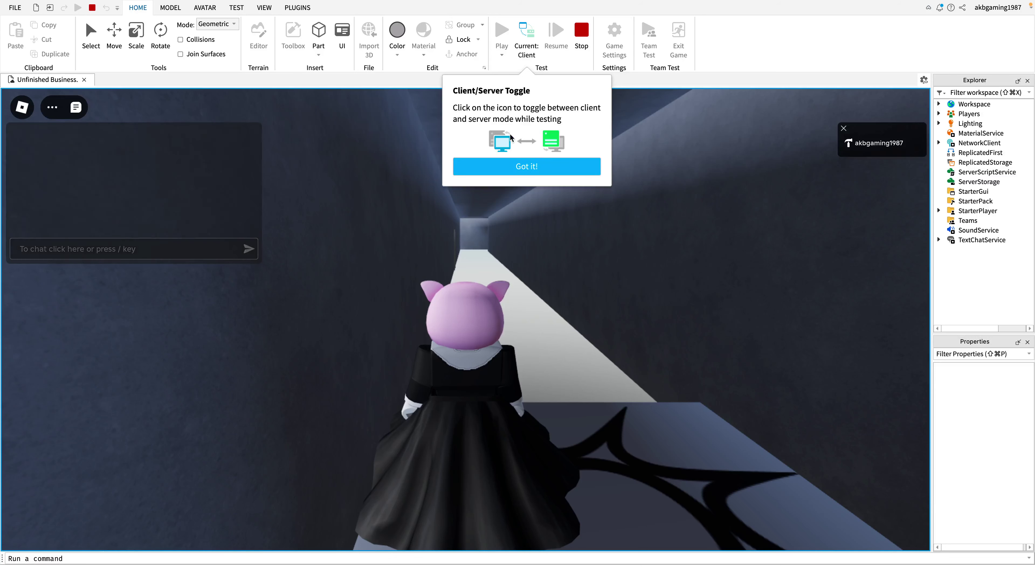
pyautogui.click(509, 170)
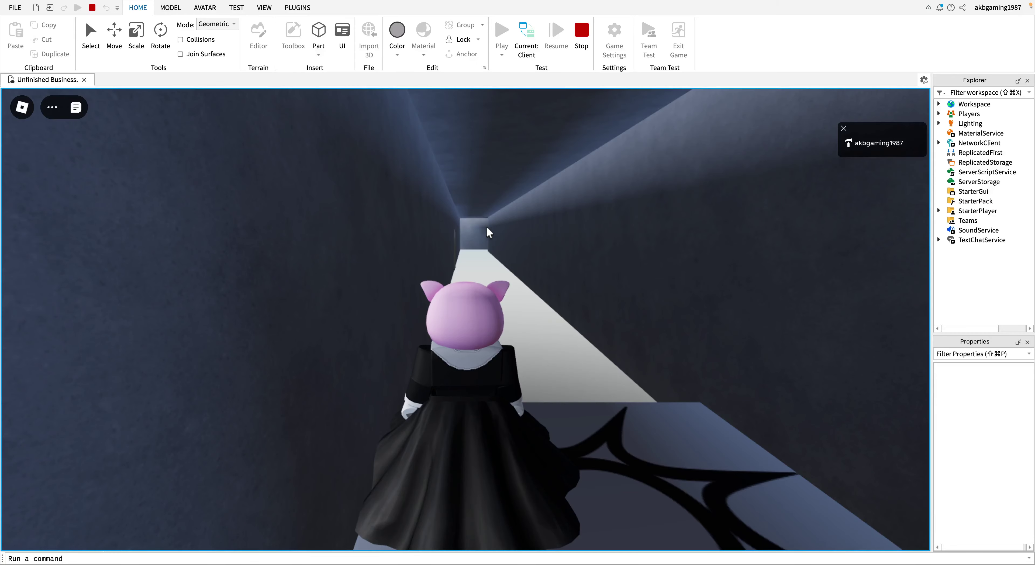
pyautogui.scroll(6, 484, 231)
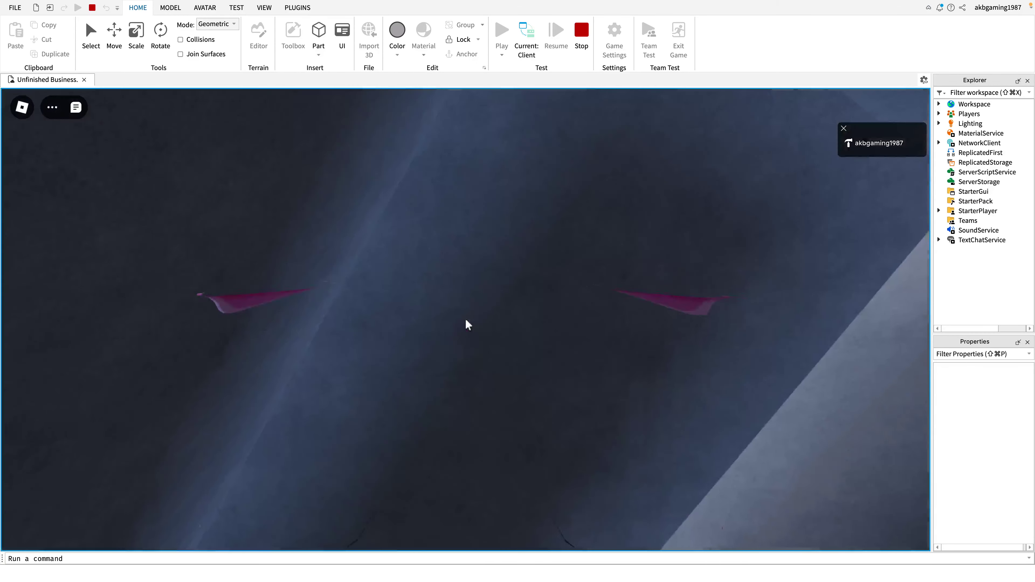
pyautogui.scroll(1, 468, 325)
pyautogui.scroll(2, 468, 325)
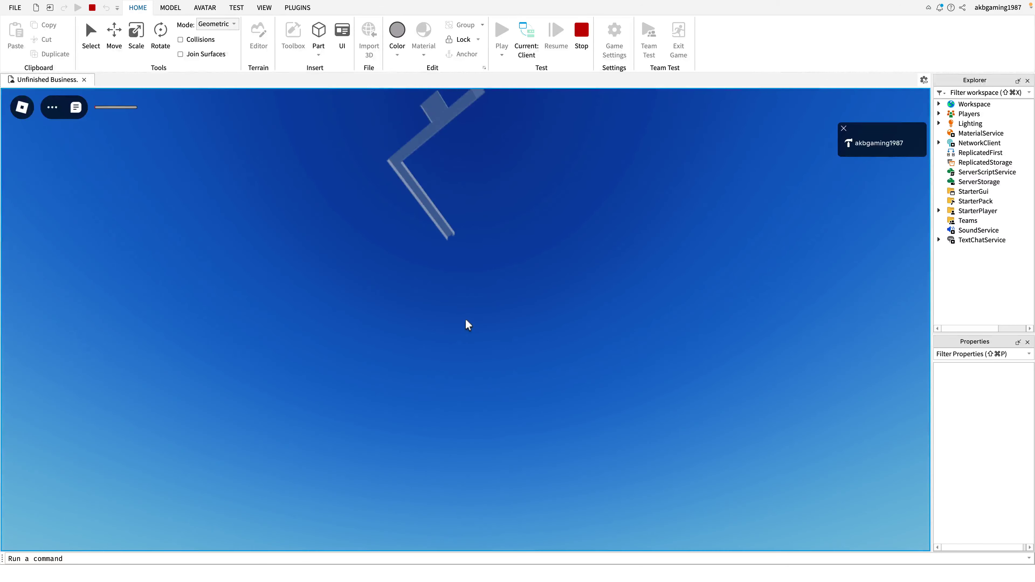
pyautogui.press('w')
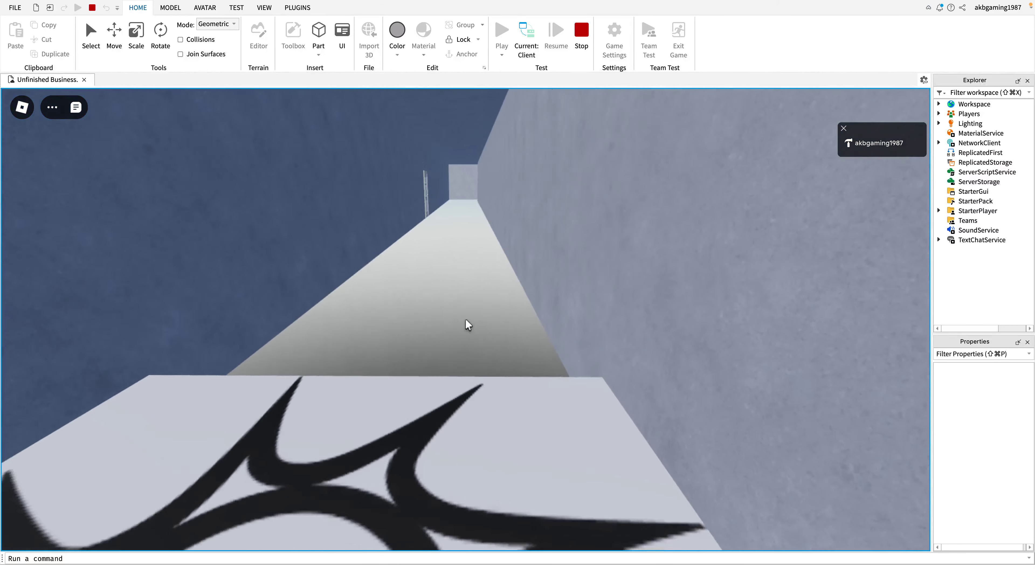
pyautogui.scroll(-2, 466, 320)
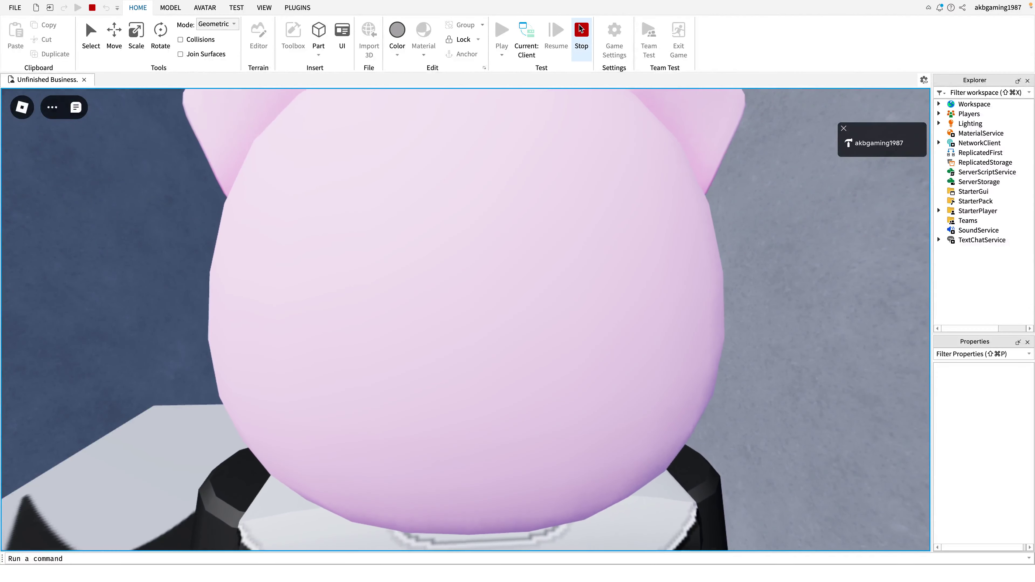
pyautogui.click(580, 29)
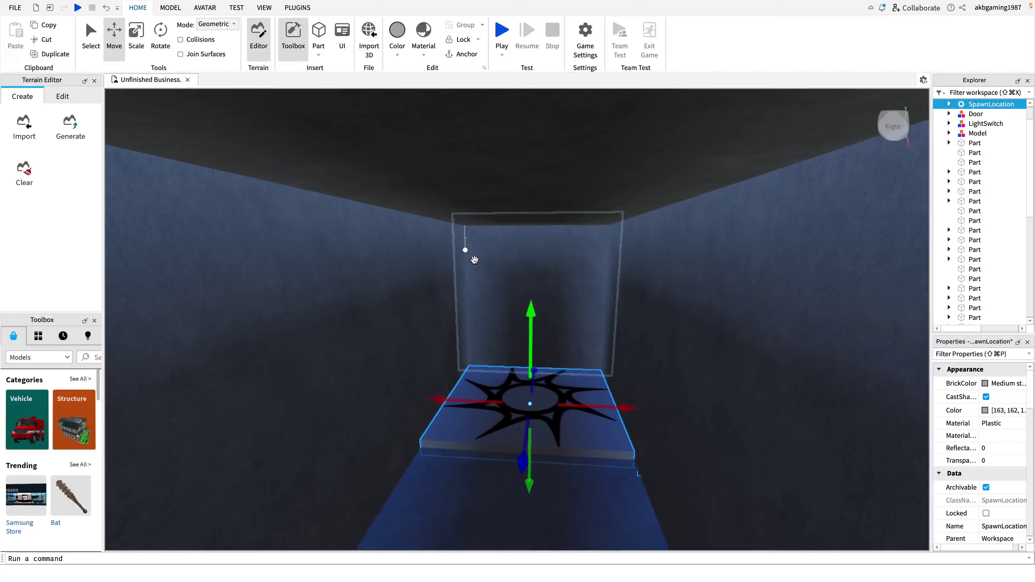
# Anchor the long plaster floor part of the spawn hallway
pyautogui.moveTo(471, 256); pyautogui.dragTo(469, 256, button='right')
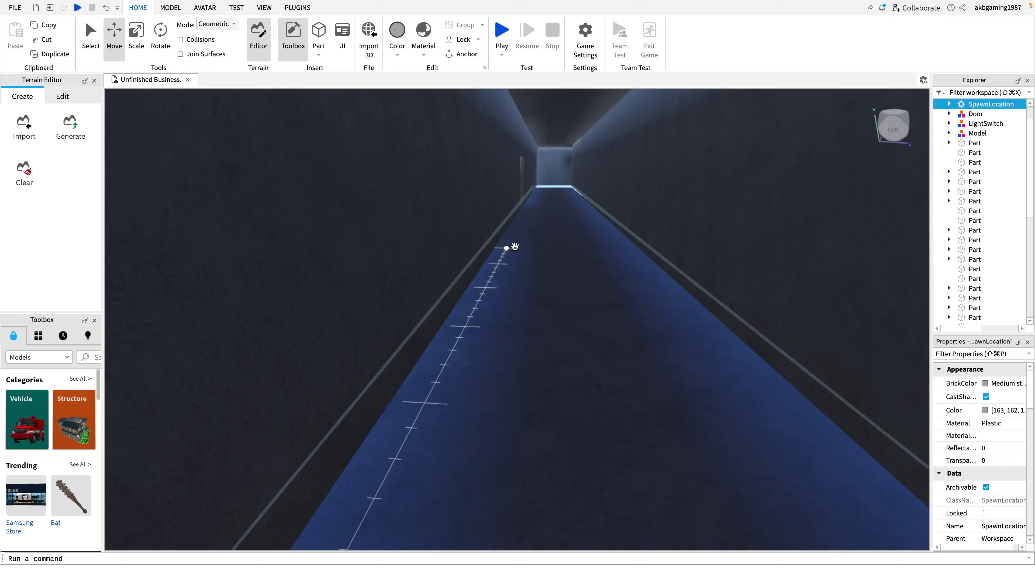
pyautogui.click(536, 250)
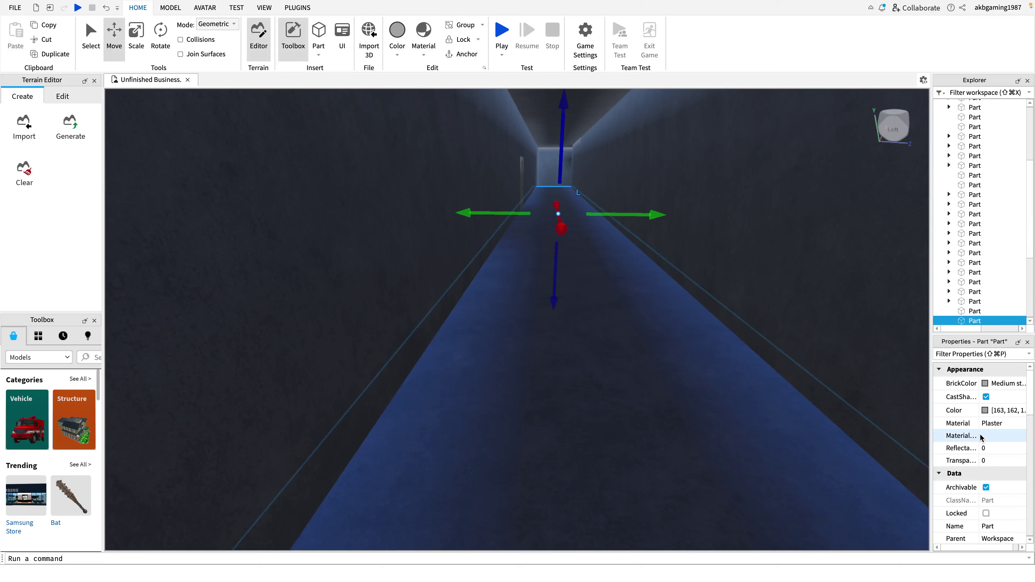
pyautogui.scroll(-1, 983, 448)
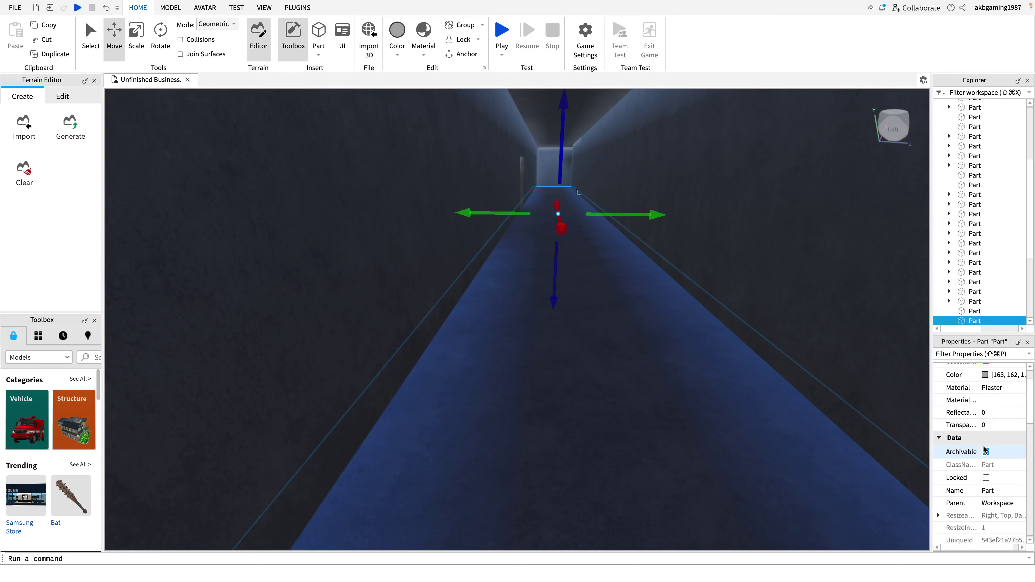
pyautogui.scroll(-2, 983, 450)
pyautogui.scroll(-3, 984, 448)
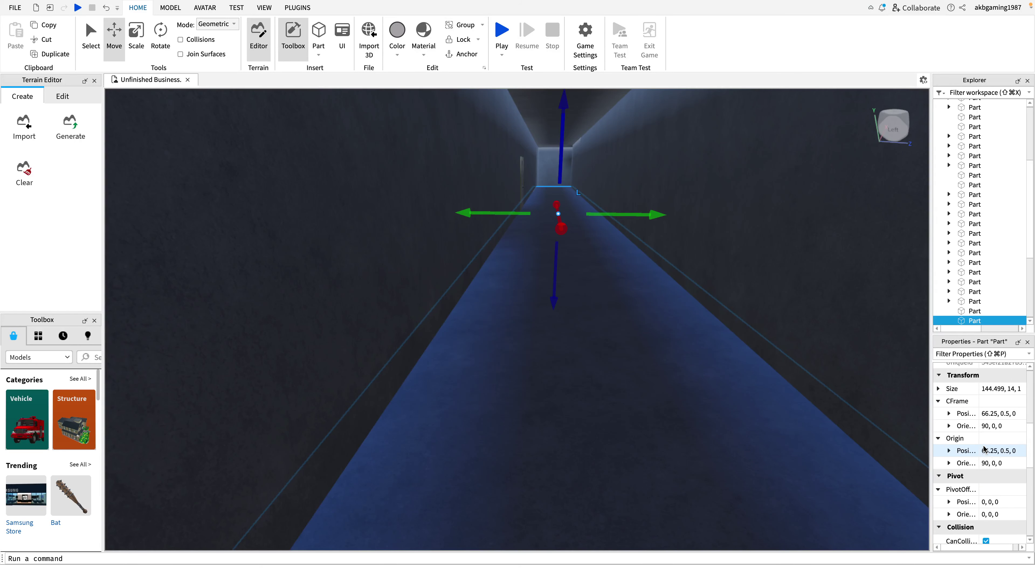
pyautogui.scroll(-2, 984, 449)
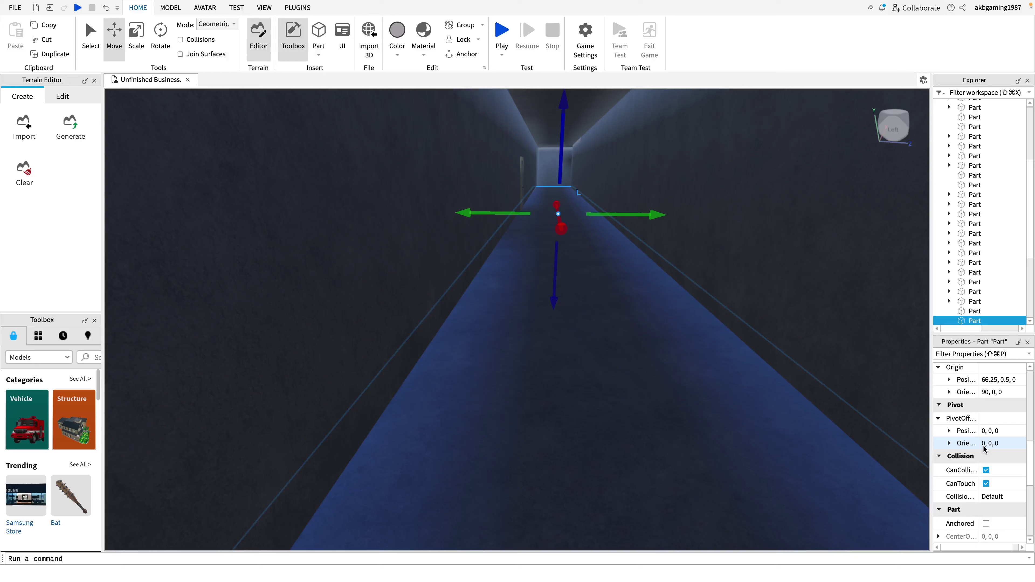
pyautogui.click(985, 524)
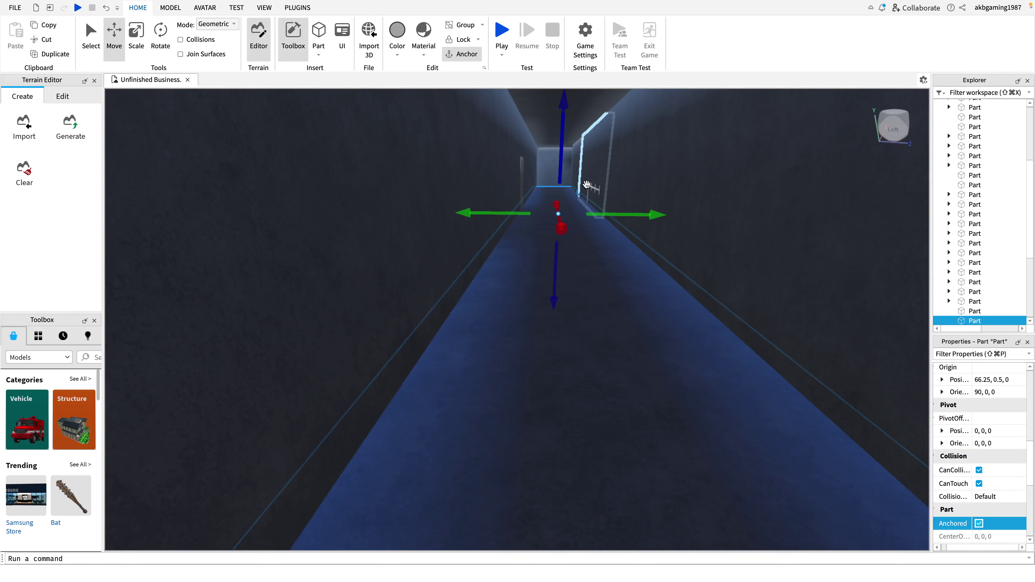
# Playtest again by walking the full hallway past the door to the corner, and end the test there
pyautogui.click(501, 32)
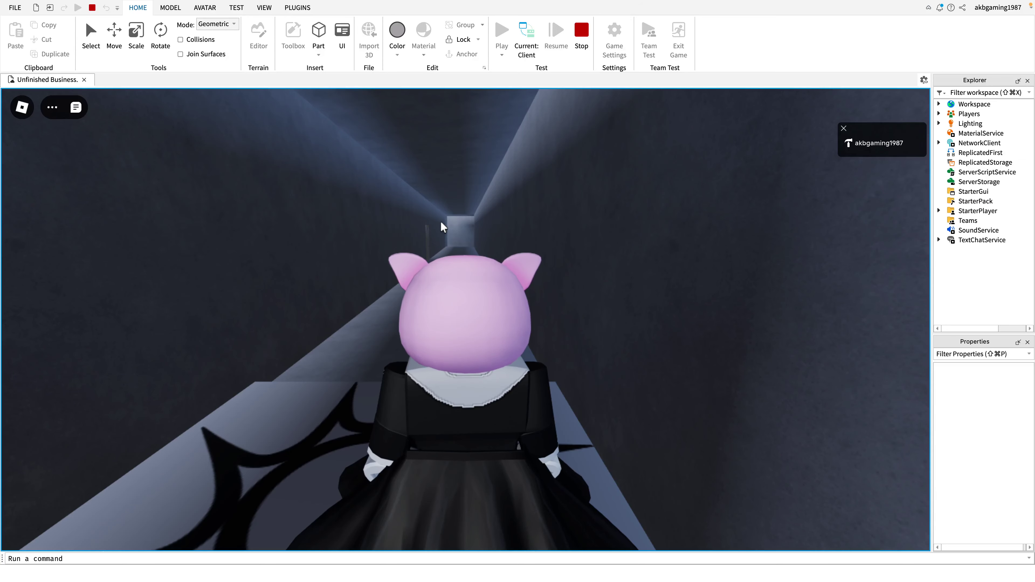
pyautogui.press('w')
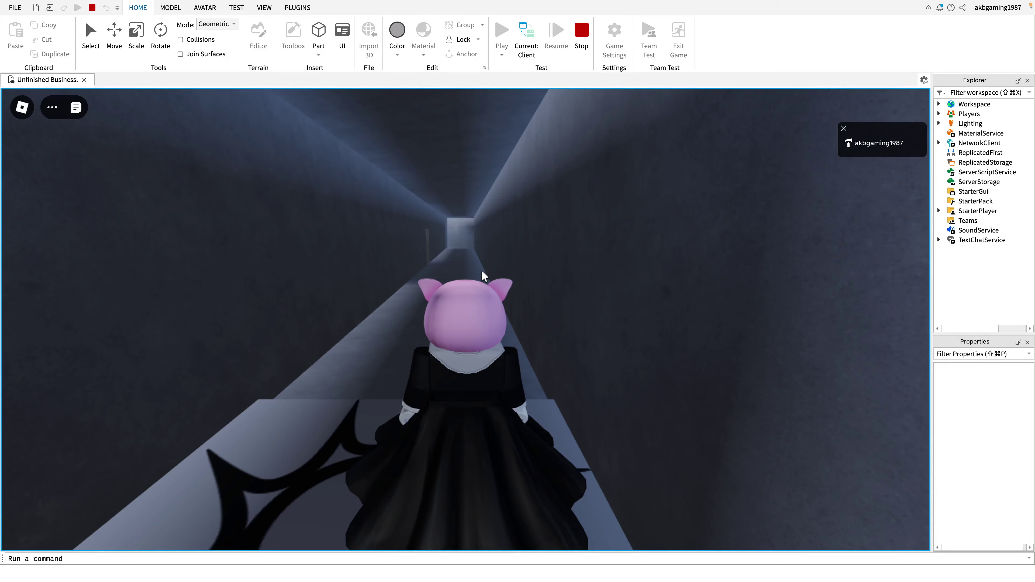
pyautogui.scroll(-5, 484, 276)
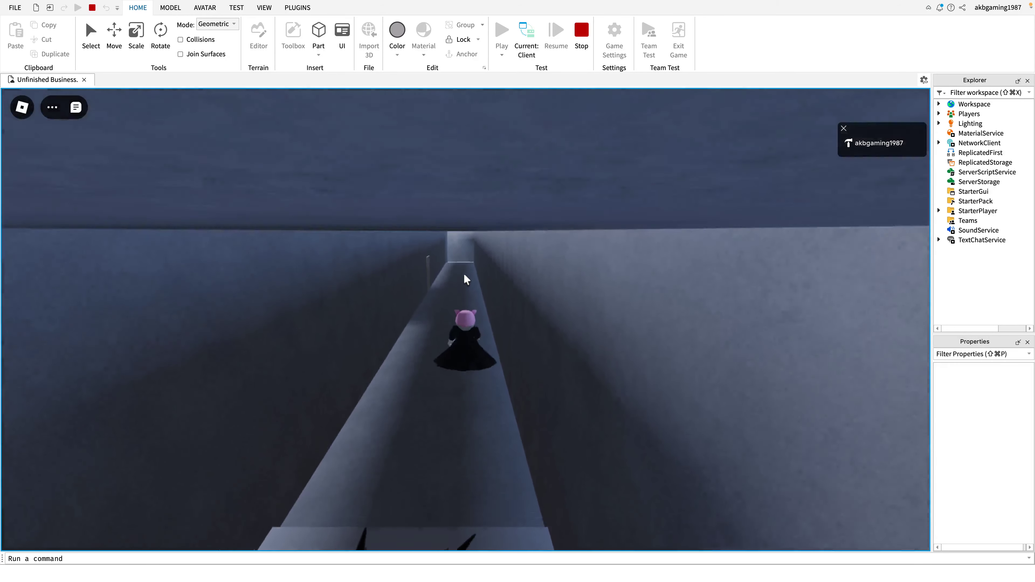
pyautogui.scroll(4, 452, 284)
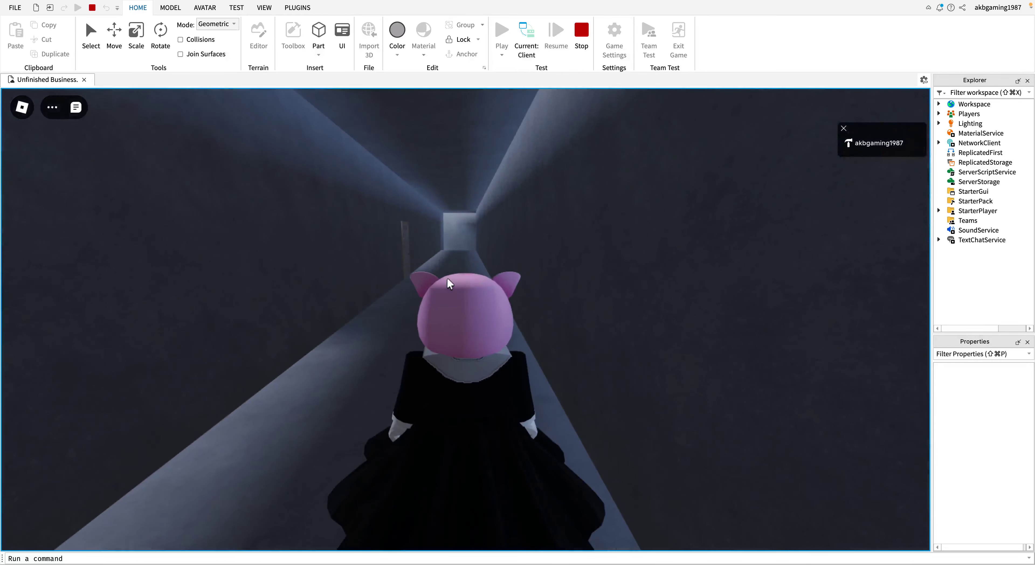
pyautogui.scroll(3, 450, 283)
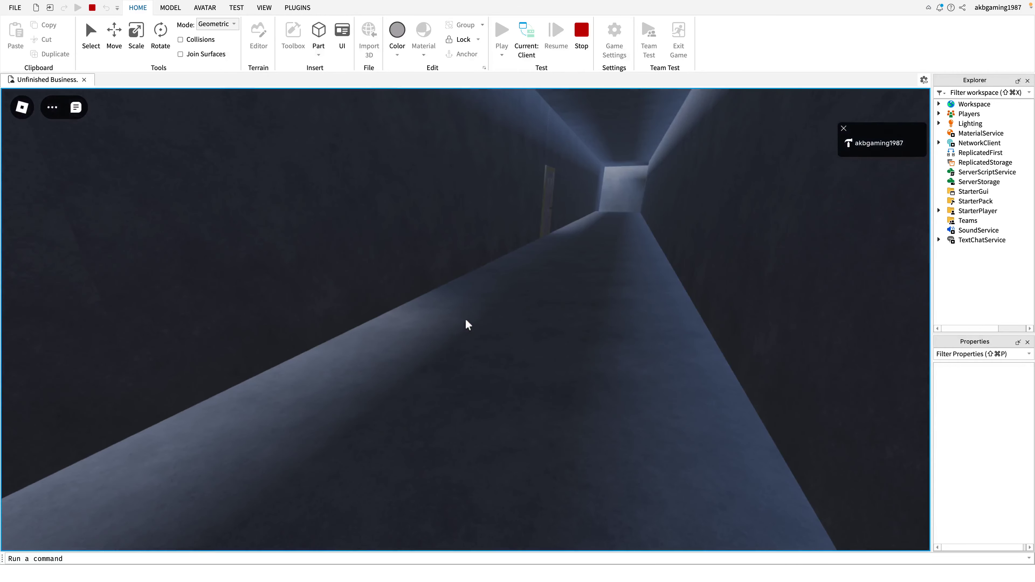
pyautogui.press('w')
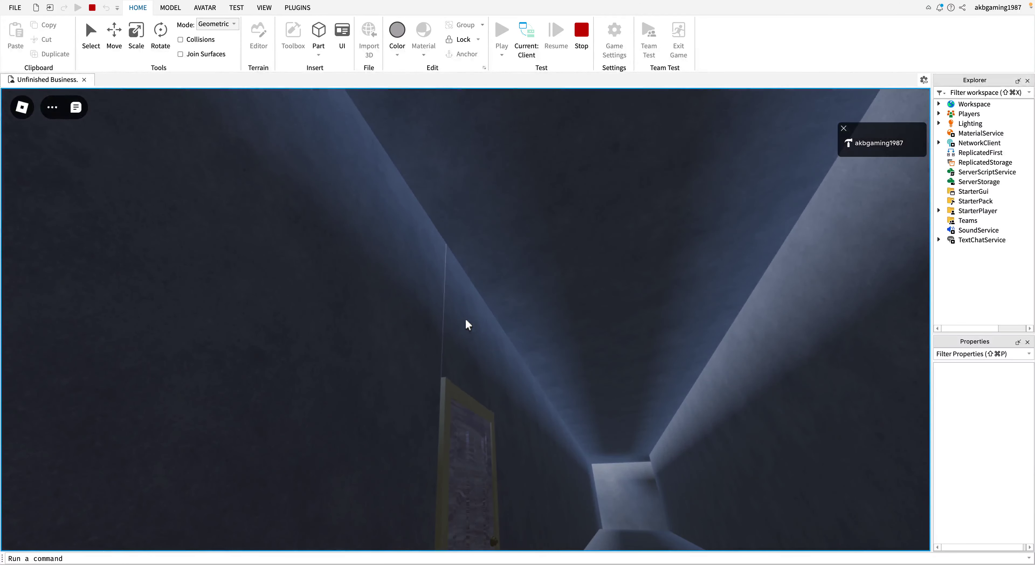
pyautogui.press('w')
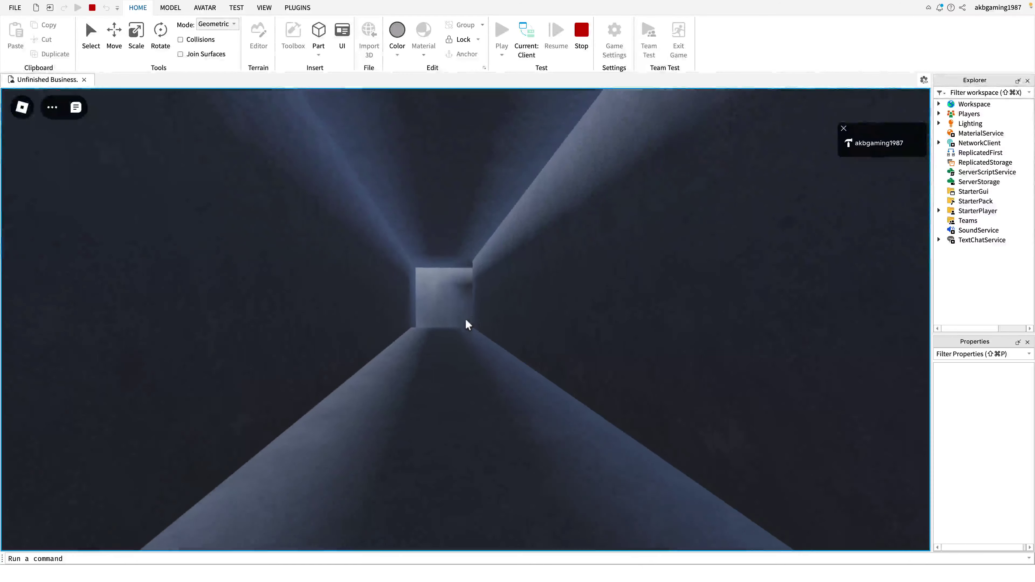
pyautogui.press('w')
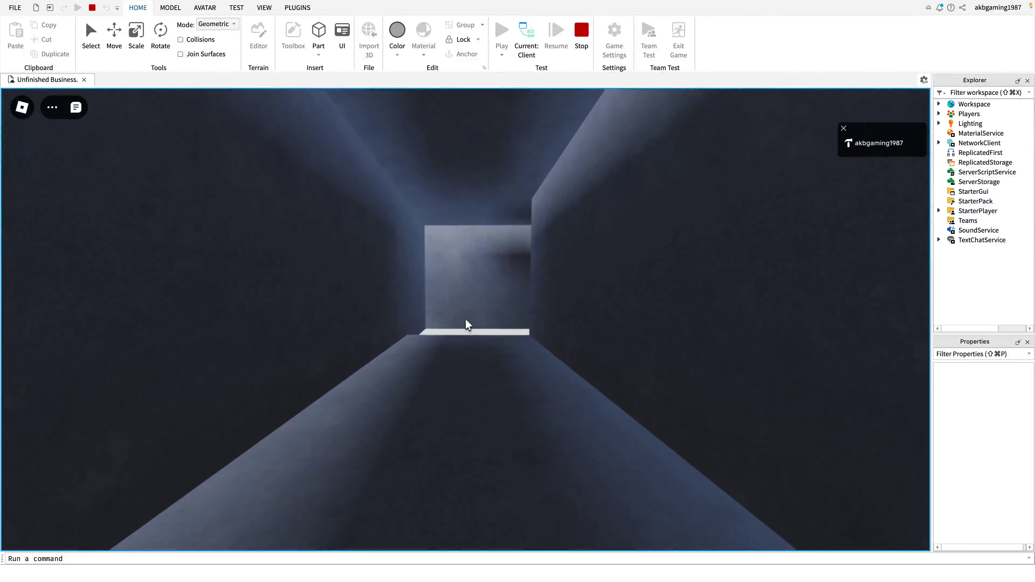
pyautogui.press('w')
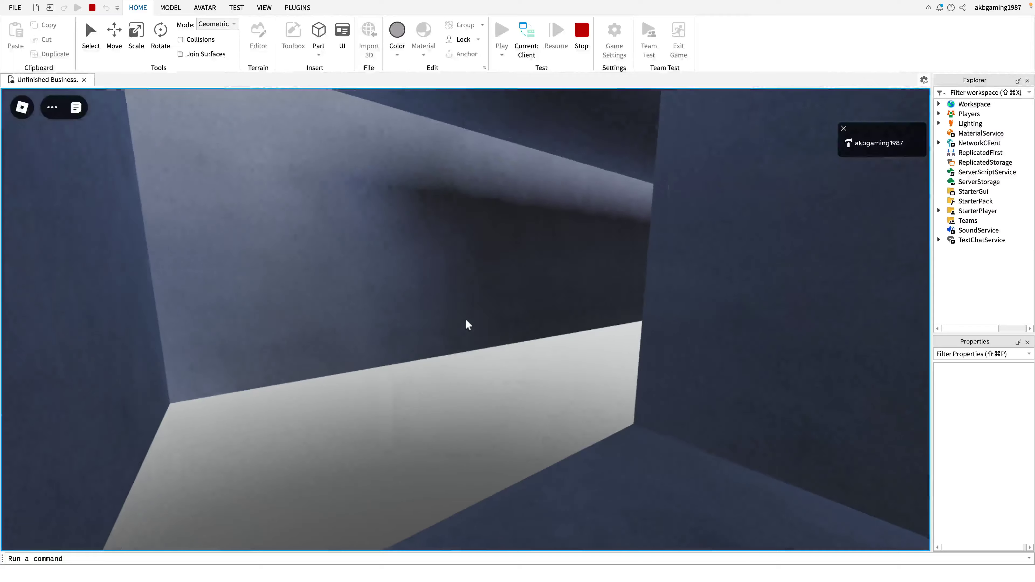
pyautogui.press('w')
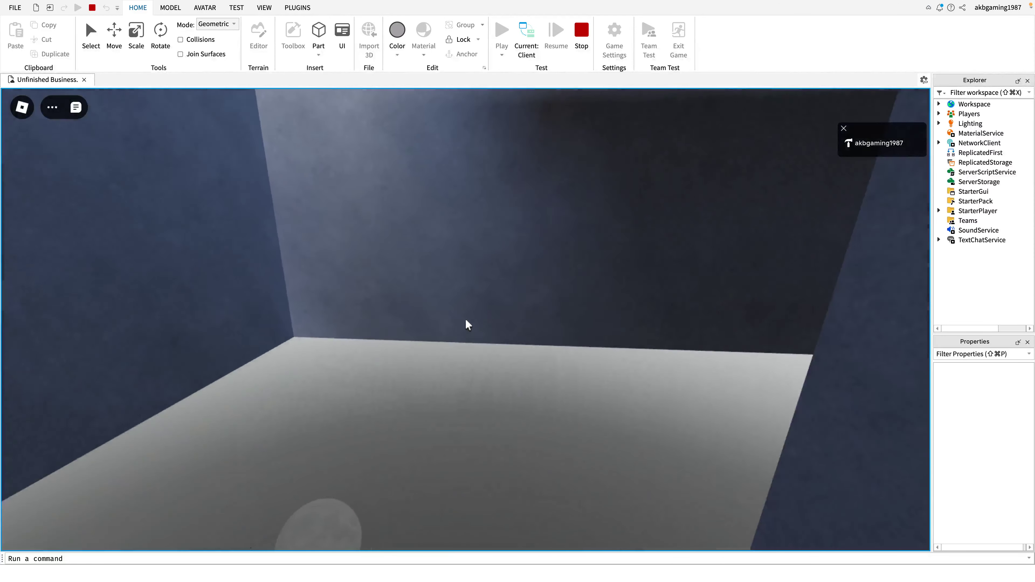
pyautogui.scroll(-3, 467, 325)
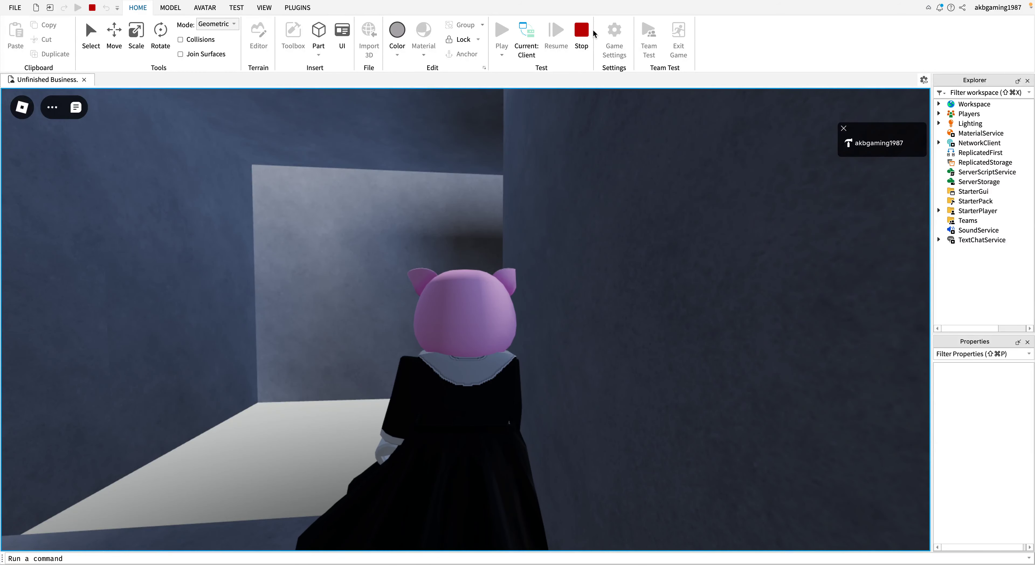
pyautogui.click(581, 33)
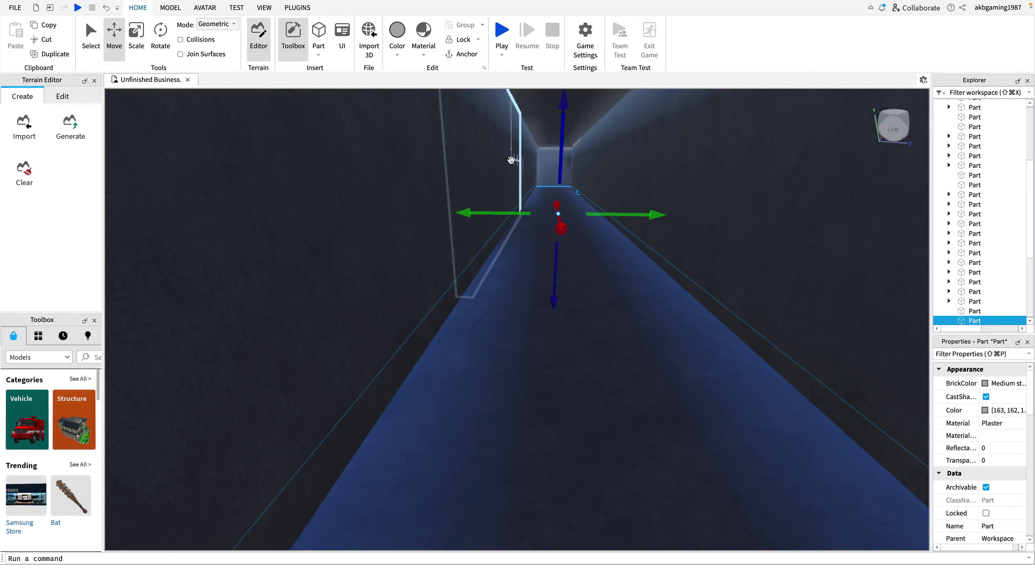
# Duplicate the anchored hallway floor part at the corner where the next section lacks a floor
pyautogui.moveTo(536, 211); pyautogui.dragTo(538, 210, button='right')
pyautogui.press('w')
pyautogui.press('w')
pyautogui.rightClick(539, 210)
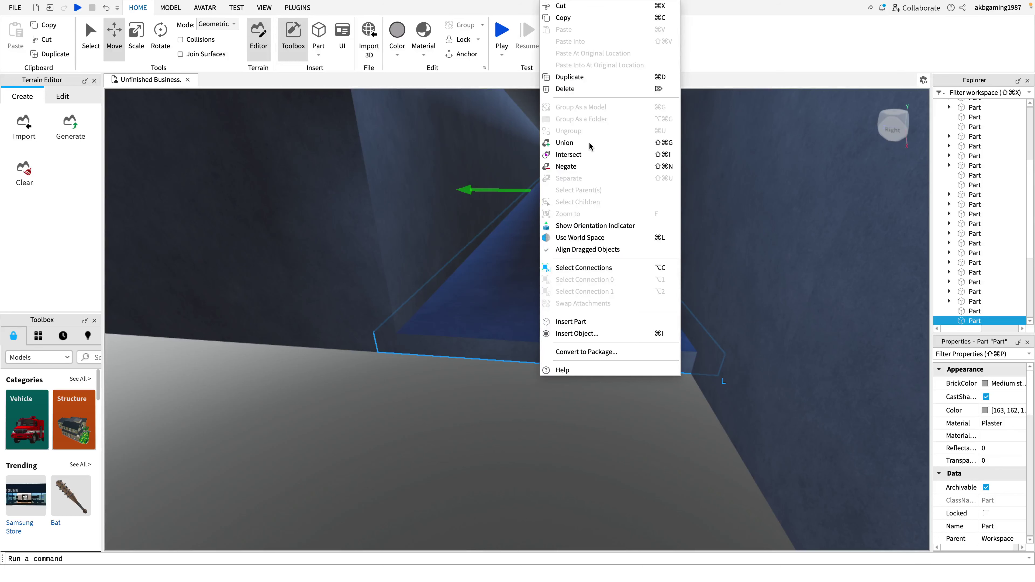
pyautogui.click(565, 77)
# Move the duplicated floor part along the hallway's length by about 71.25 studs, past the corner
pyautogui.scroll(-5, 550, 249)
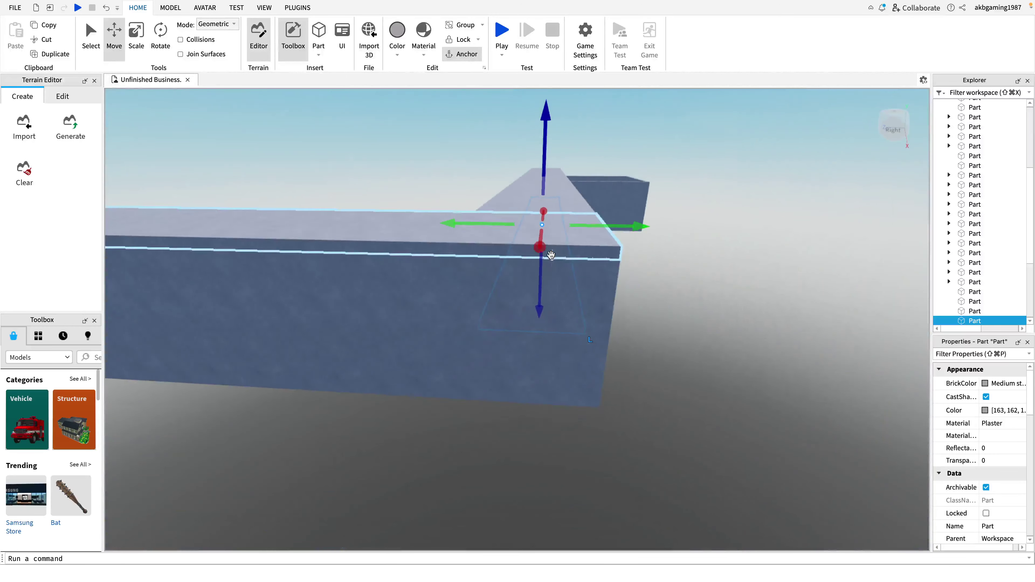
pyautogui.moveTo(551, 255); pyautogui.dragTo(550, 250, button='right')
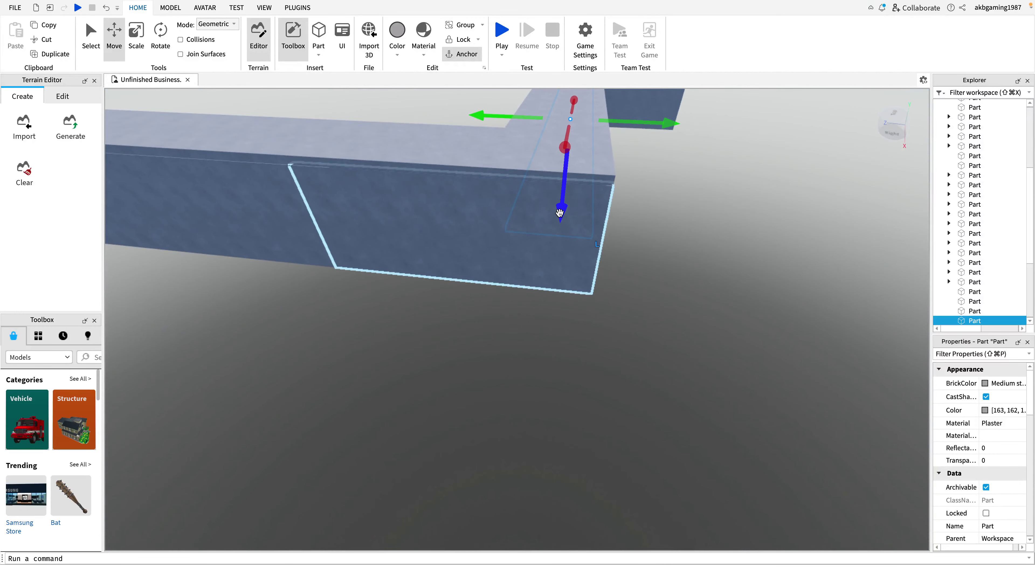
pyautogui.moveTo(561, 209); pyautogui.dragTo(511, 177)
pyautogui.moveTo(515, 230); pyautogui.dragTo(512, 230, button='right')
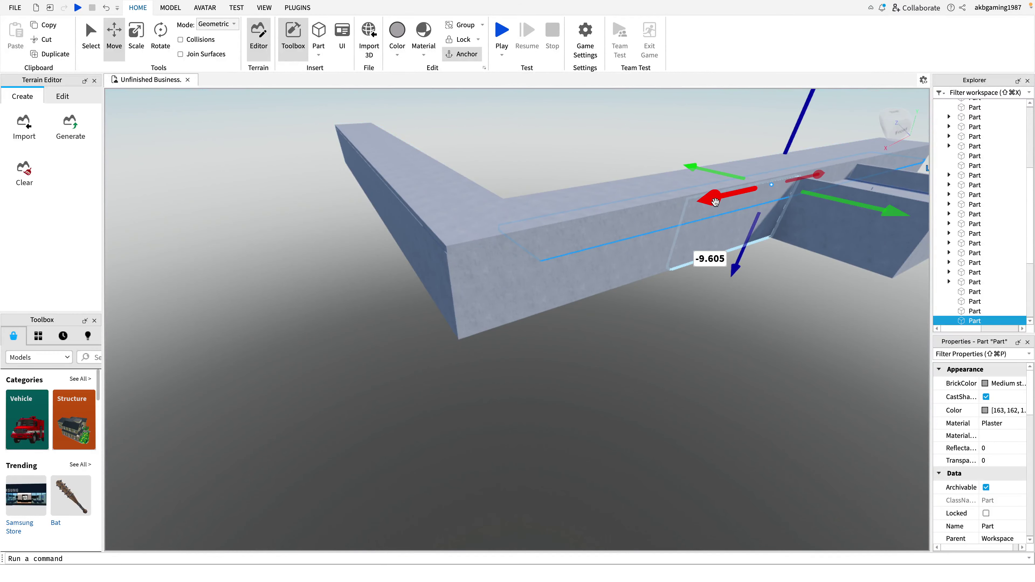
pyautogui.moveTo(715, 202); pyautogui.dragTo(452, 296)
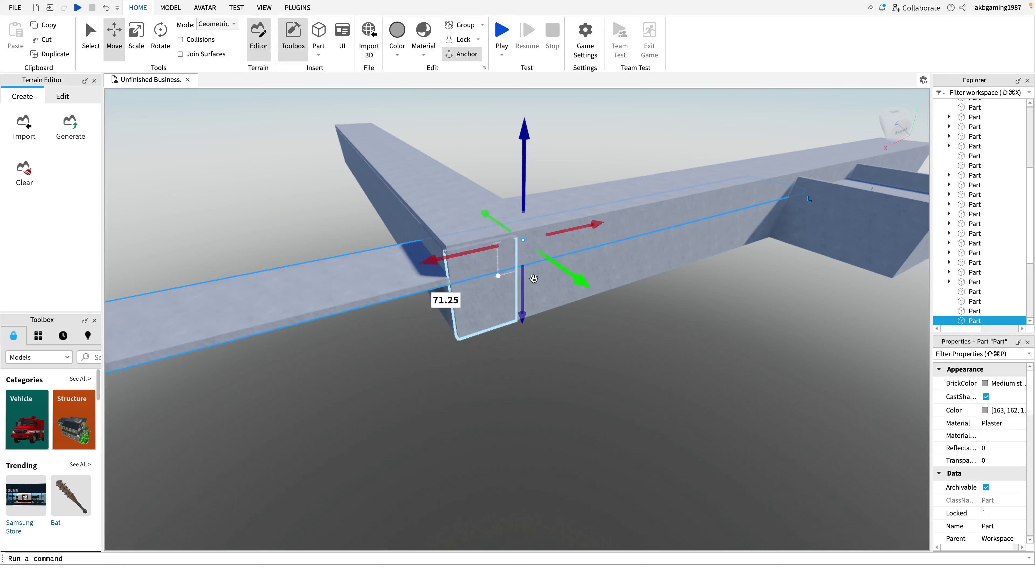
pyautogui.moveTo(452, 295); pyautogui.dragTo(528, 277, button='right')
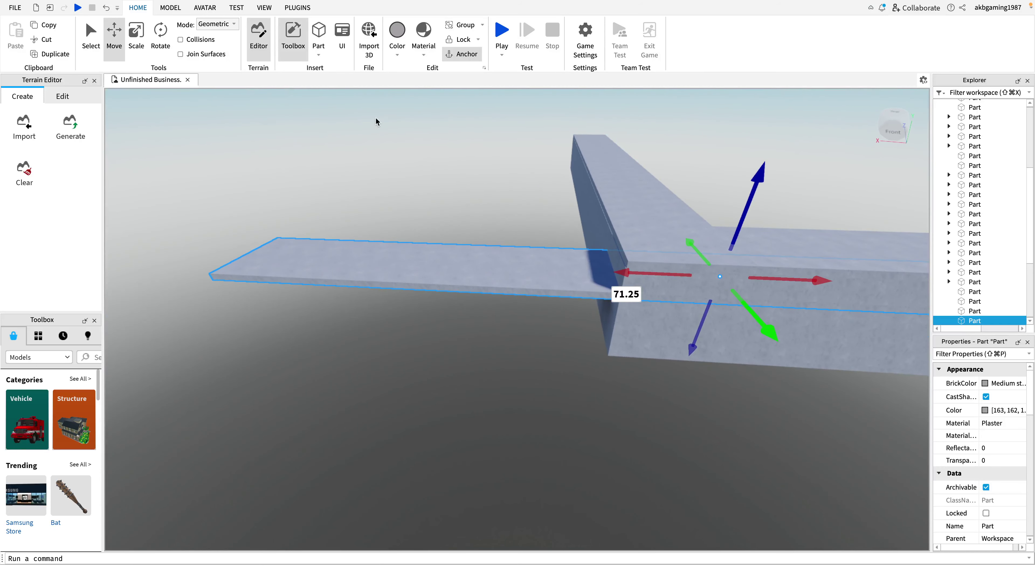
# Rotate the duplicated floor part a quarter turn horizontally so that it runs parallel to the adjoining hallway
pyautogui.click(161, 39)
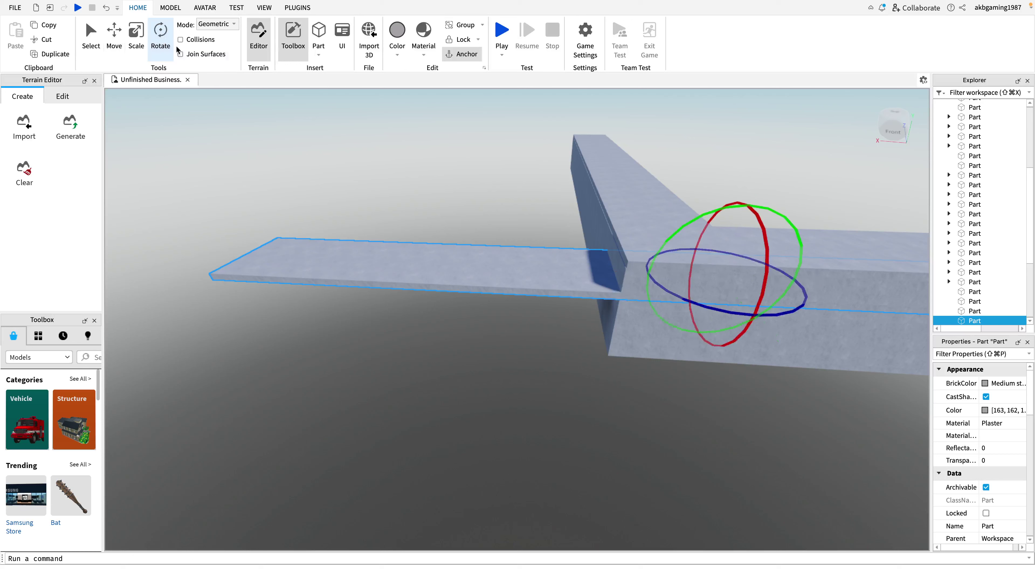
pyautogui.moveTo(774, 320); pyautogui.dragTo(712, 325)
pyautogui.moveTo(625, 315); pyautogui.dragTo(598, 292)
pyautogui.moveTo(598, 292); pyautogui.dragTo(725, 297, button='right')
# Shift the rotated floor part 24 studs along the adjoining hallway and 8 studs sideways toward its outer wall
pyautogui.click(115, 33)
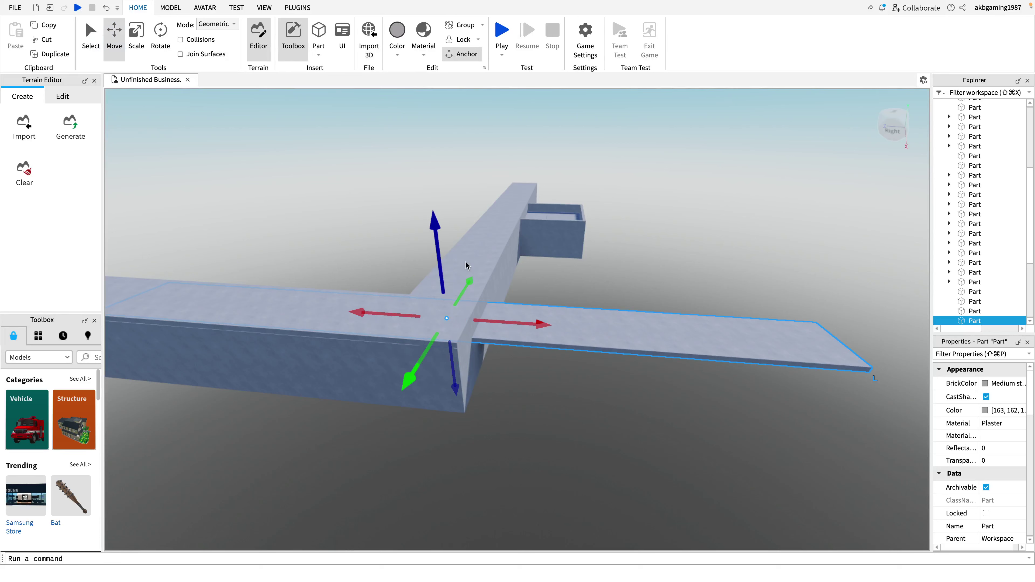
pyautogui.moveTo(433, 232); pyautogui.dragTo(432, 254)
pyautogui.moveTo(547, 345); pyautogui.dragTo(438, 338)
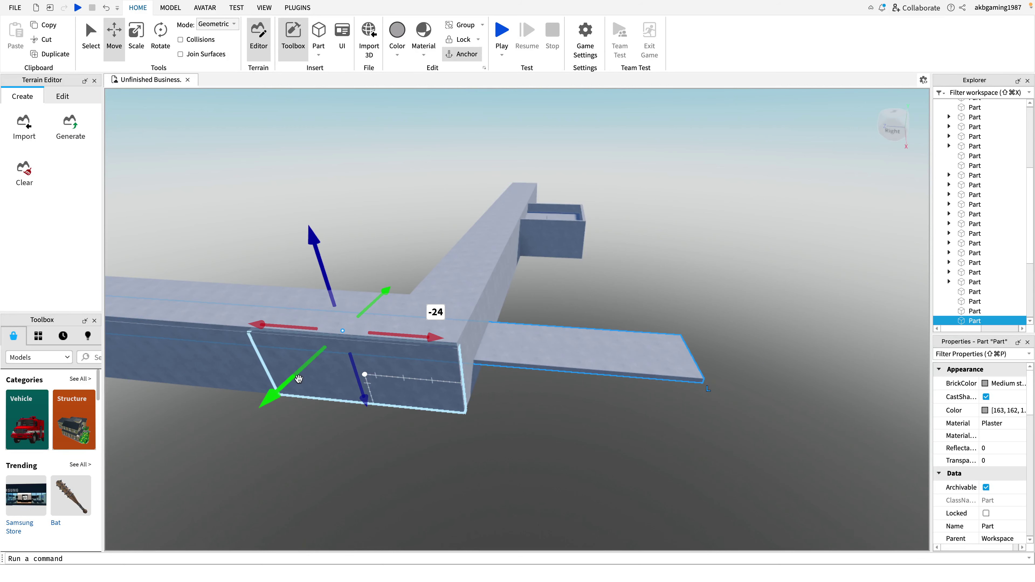
pyautogui.moveTo(269, 399); pyautogui.dragTo(249, 430)
# Align the rotated floor part sideways between the adjoining hallway's walls and lower it 4.605 studs toward floor level
pyautogui.moveTo(252, 431); pyautogui.dragTo(250, 430, button='right')
pyautogui.press('s')
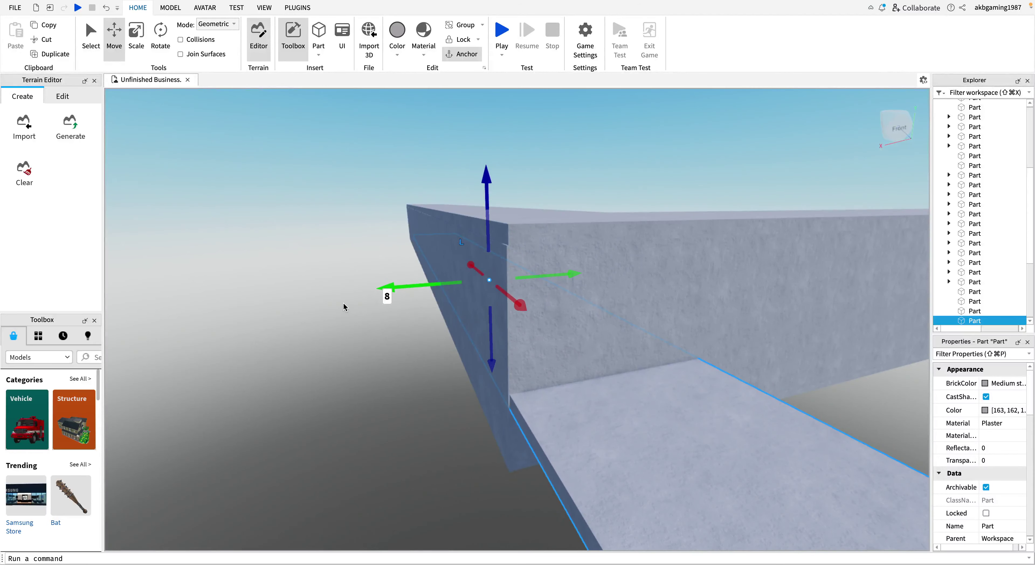
pyautogui.moveTo(388, 283); pyautogui.dragTo(384, 287)
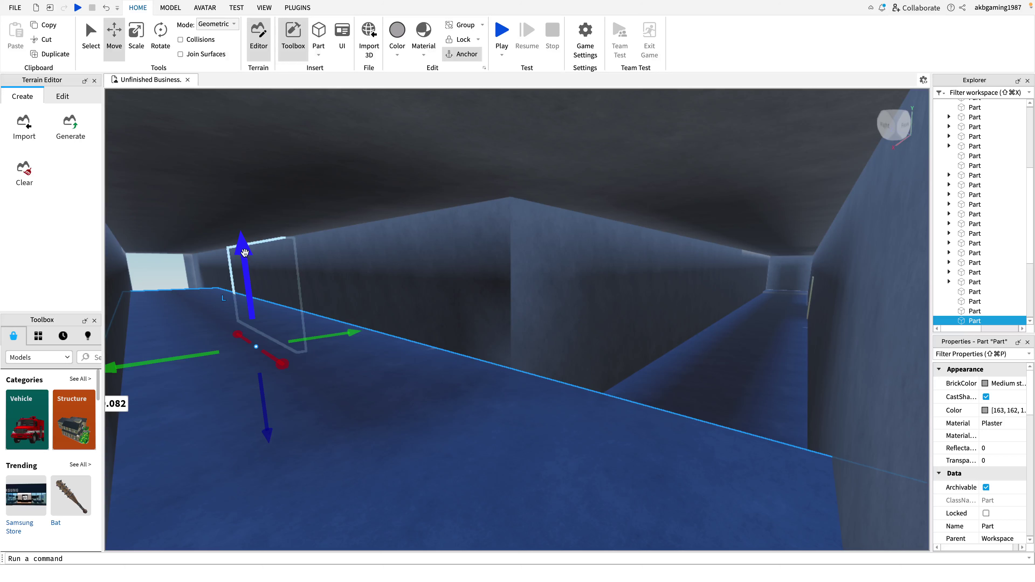
pyautogui.moveTo(245, 253); pyautogui.dragTo(232, 319)
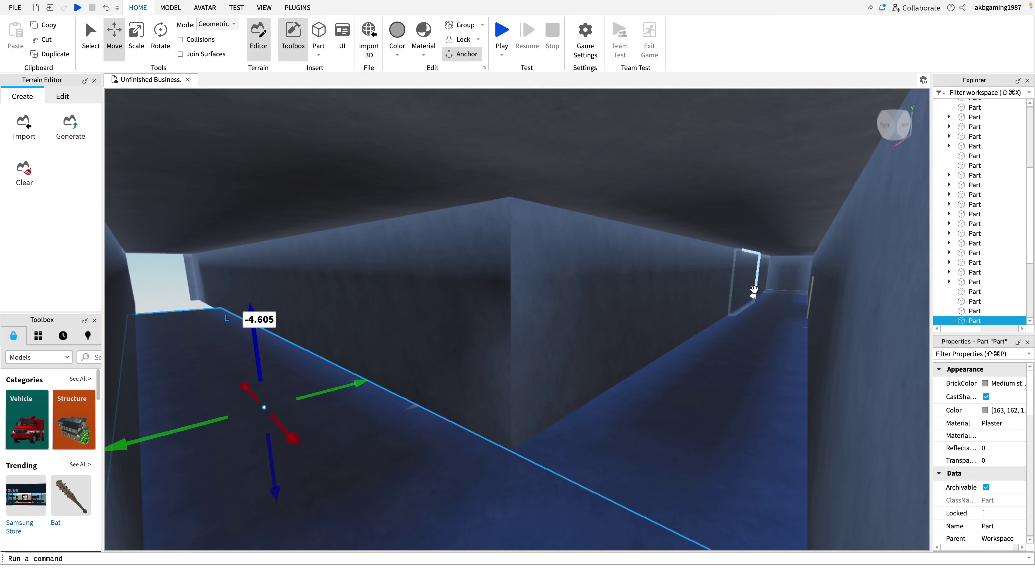
# Examine the corner joint between the new floor part and the existing hallway floor, and reselect the new floor
pyautogui.moveTo(696, 347); pyautogui.dragTo(694, 346, button='right')
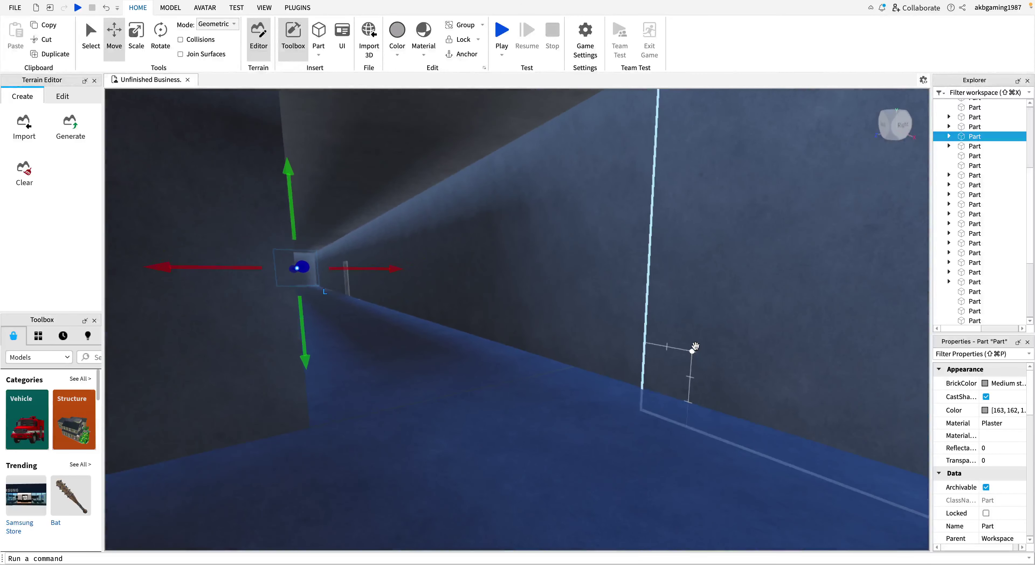
pyautogui.click(501, 417)
pyautogui.moveTo(581, 436); pyautogui.dragTo(503, 415, button='right')
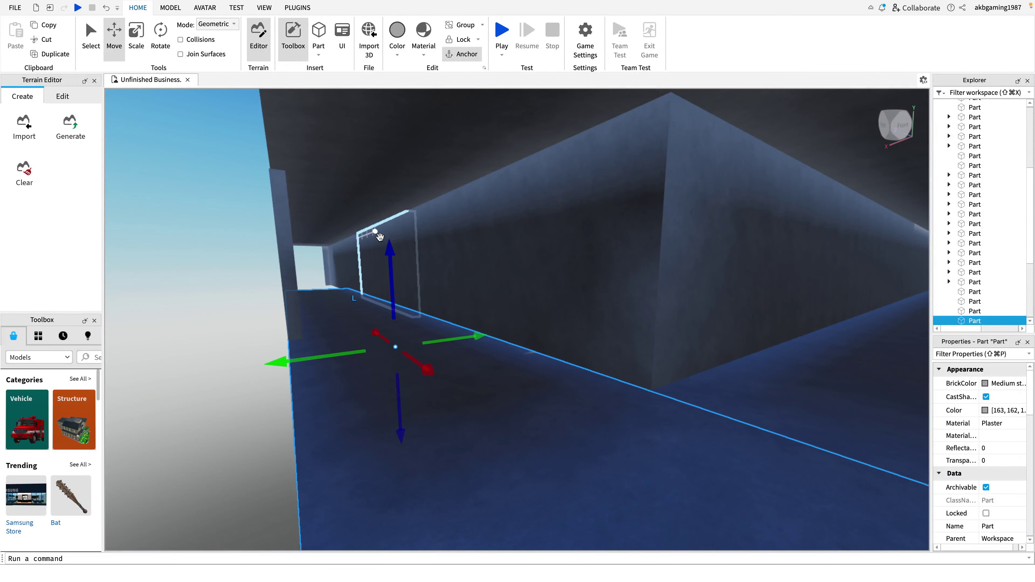
pyautogui.moveTo(388, 249); pyautogui.dragTo(390, 249)
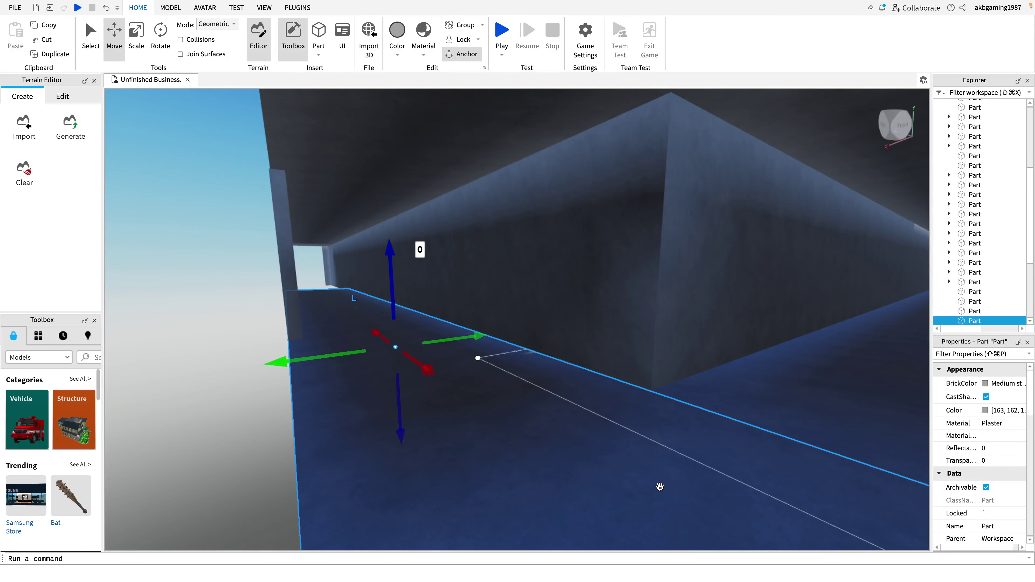
pyautogui.moveTo(659, 485)
pyautogui.mouseDown(button='right')
pyautogui.moveTo(667, 472)
pyautogui.moveTo(654, 474)
pyautogui.moveTo(668, 475)
pyautogui.mouseUp(button='right')
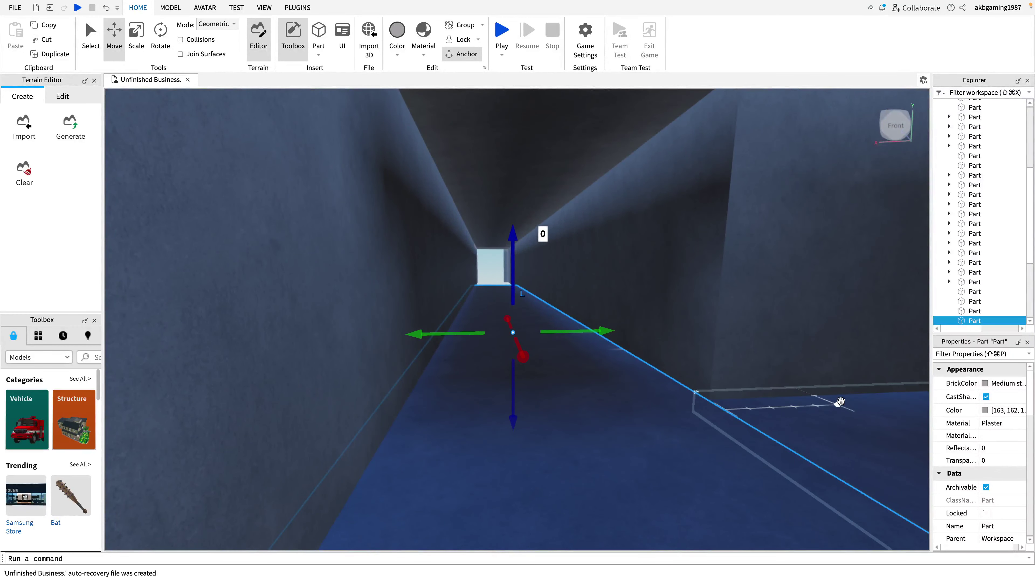
pyautogui.click(830, 299)
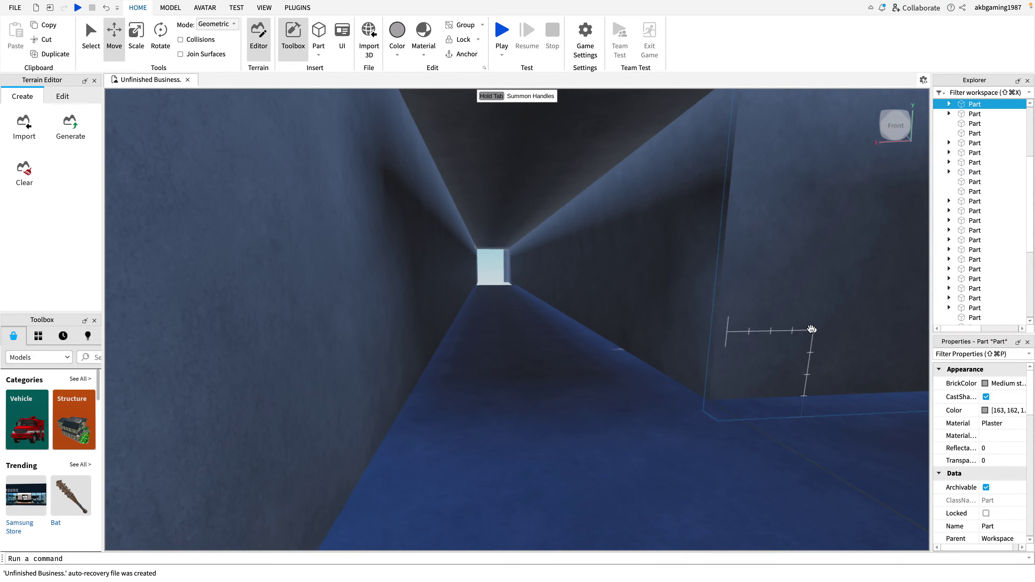
pyautogui.click(532, 363)
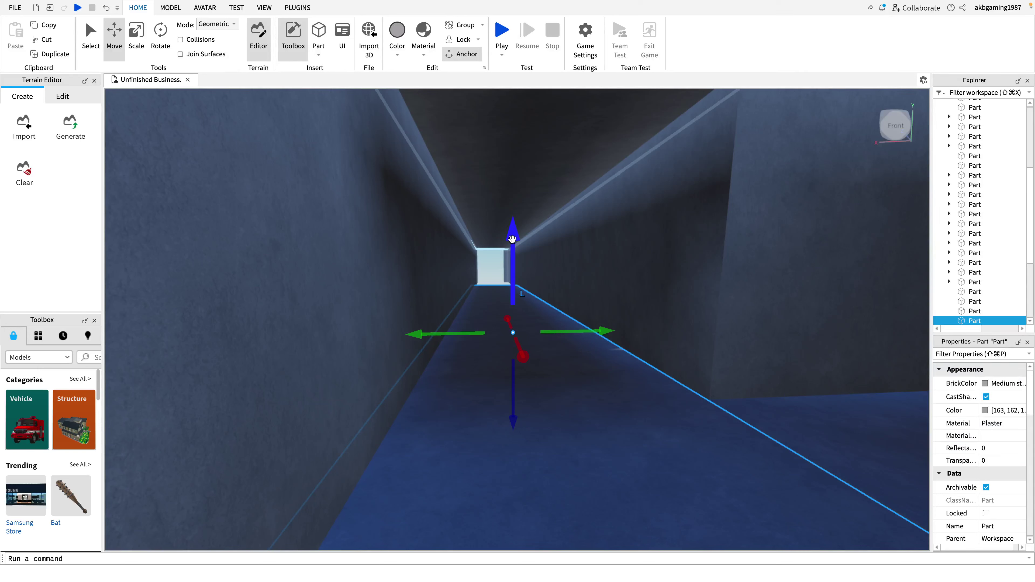
# Try raising the new floor part in two 1-stud moves while consulting its transform properties
pyautogui.moveTo(512, 239)
pyautogui.mouseDown()
pyautogui.moveTo(524, 235)
pyautogui.moveTo(523, 212)
pyautogui.moveTo(521, 229)
pyautogui.mouseUp()
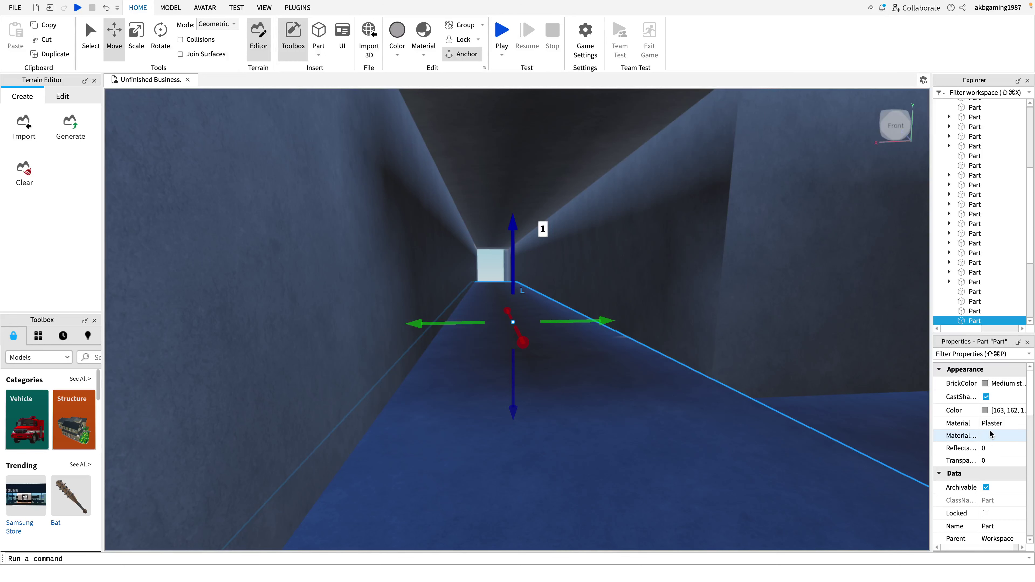
pyautogui.scroll(-5, 991, 434)
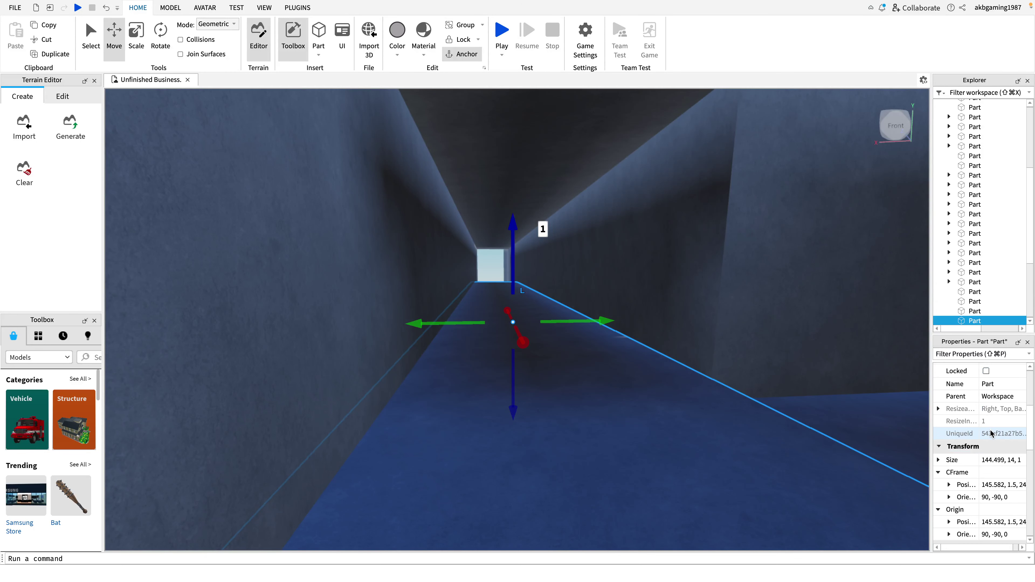
pyautogui.scroll(-3, 991, 434)
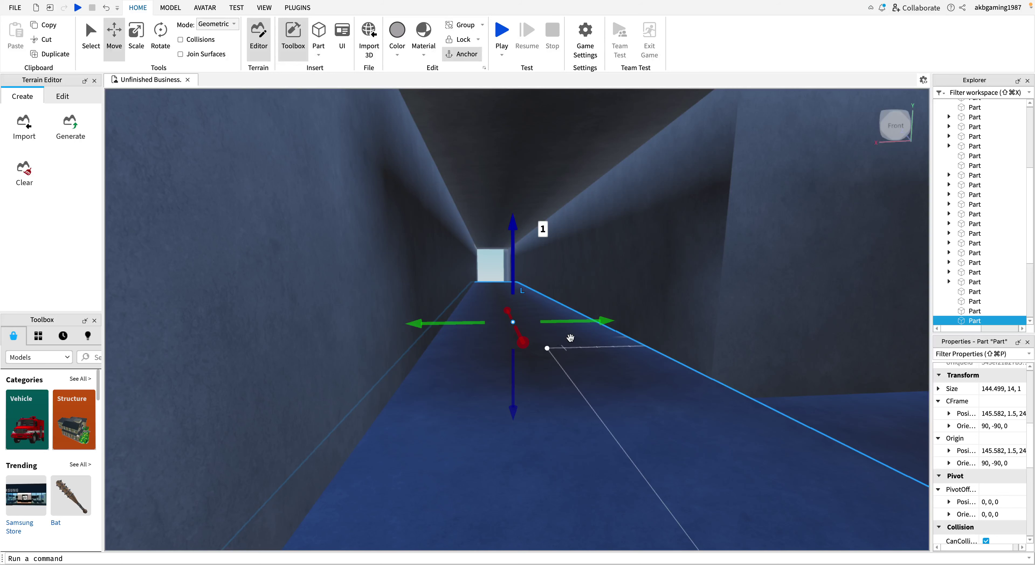
pyautogui.moveTo(516, 225)
pyautogui.mouseDown()
pyautogui.moveTo(509, 209)
pyautogui.moveTo(508, 220)
pyautogui.mouseUp()
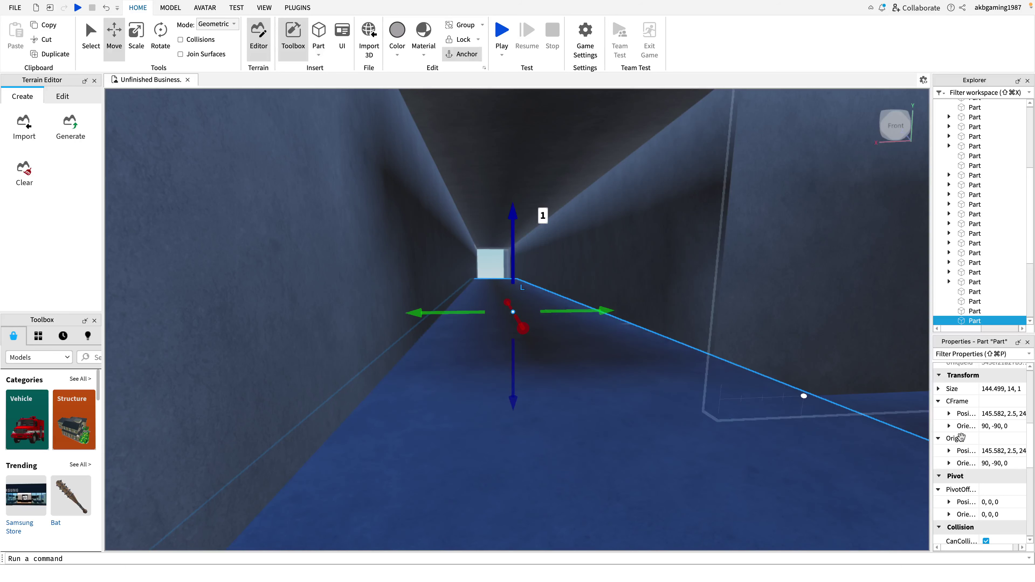
# Expand the new floor part's position coordinates and lower the part by 2 studs to Y 0.5
pyautogui.click(949, 414)
pyautogui.click(945, 414)
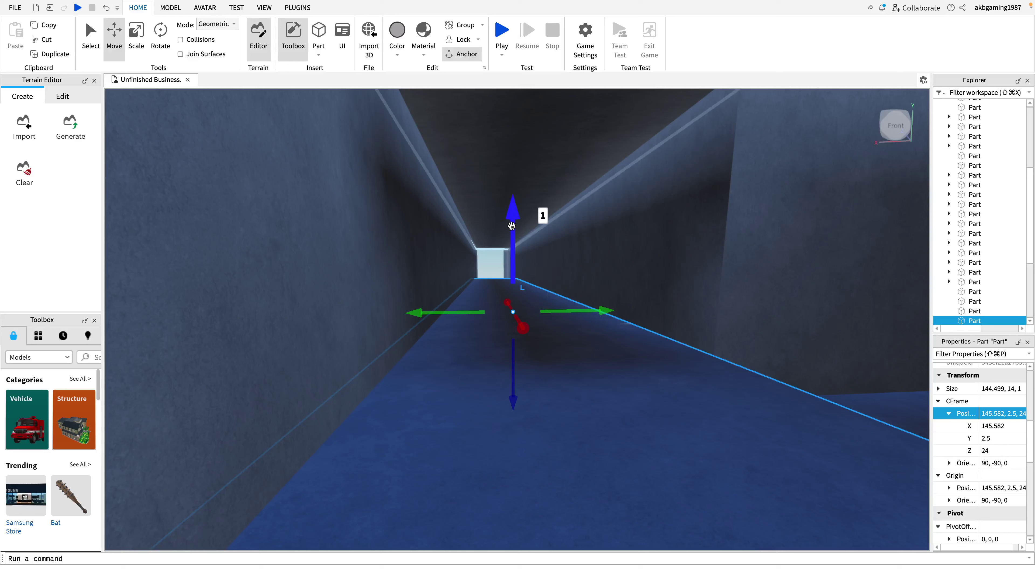
pyautogui.moveTo(512, 224); pyautogui.dragTo(516, 249)
pyautogui.click(812, 249)
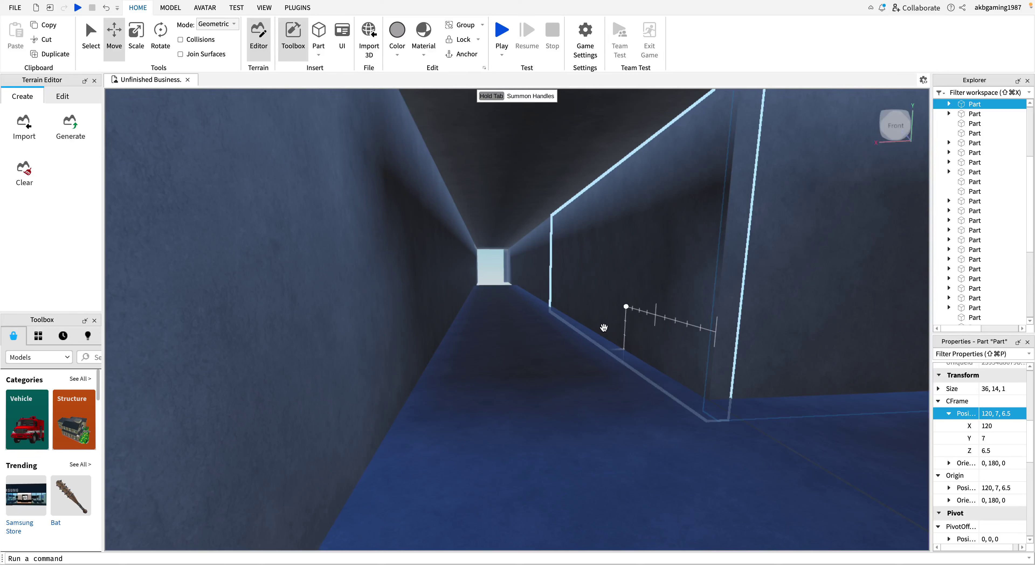
pyautogui.click(490, 349)
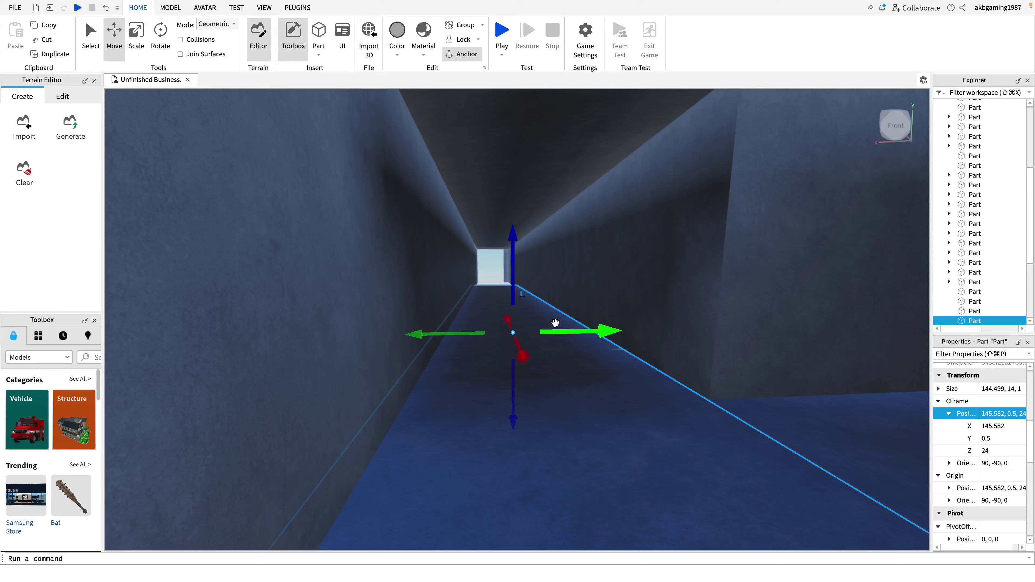
# Set the new floor part's Y position to 0.6 and inspect the corner joint from several angles
pyautogui.click(994, 439)
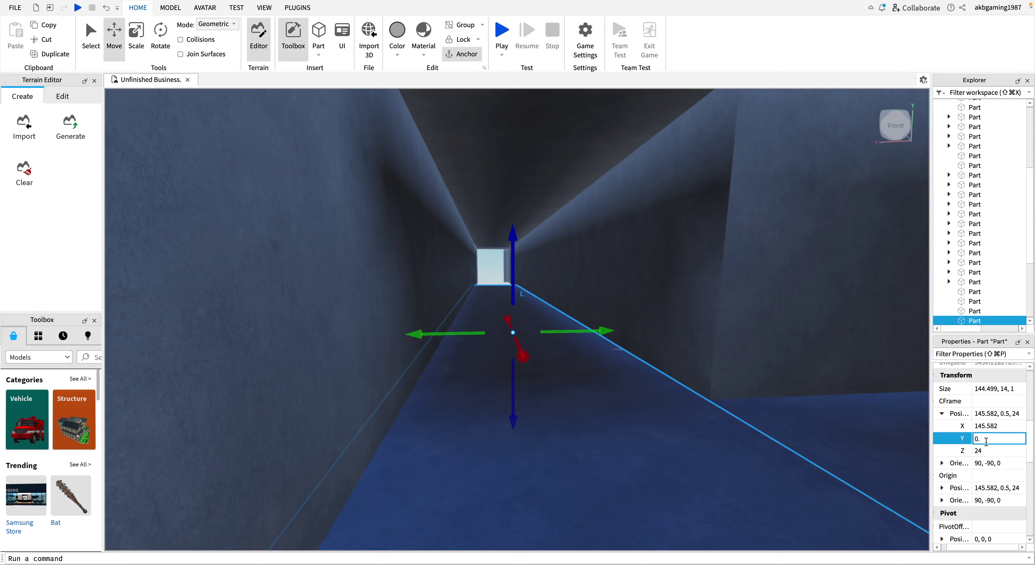
pyautogui.press('Return')
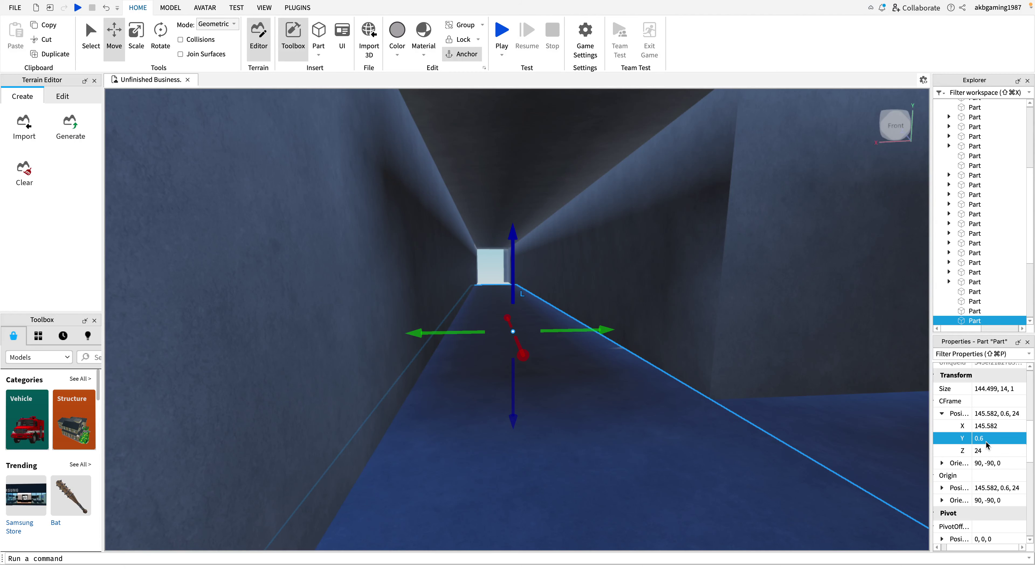
pyautogui.moveTo(769, 438); pyautogui.dragTo(825, 242, button='right')
pyautogui.click(826, 241)
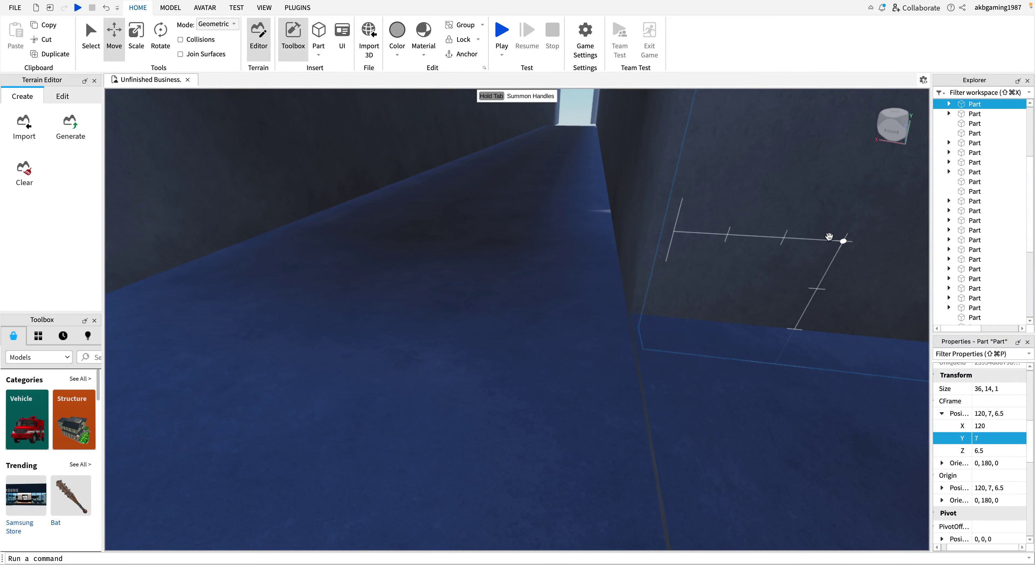
pyautogui.moveTo(769, 296); pyautogui.dragTo(770, 300, button='right')
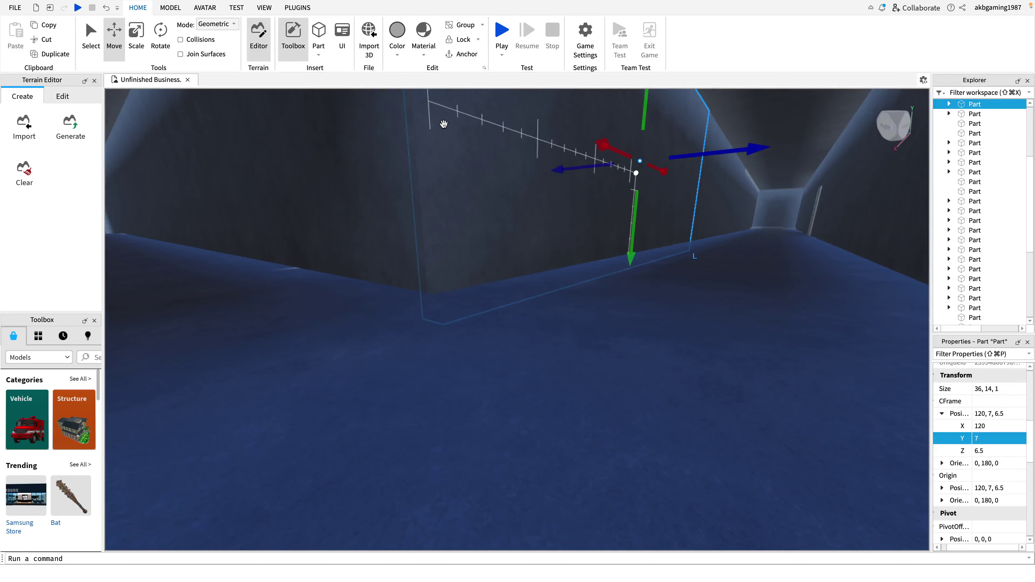
pyautogui.moveTo(616, 232); pyautogui.dragTo(652, 206, button='right')
pyautogui.moveTo(652, 206); pyautogui.dragTo(670, 221)
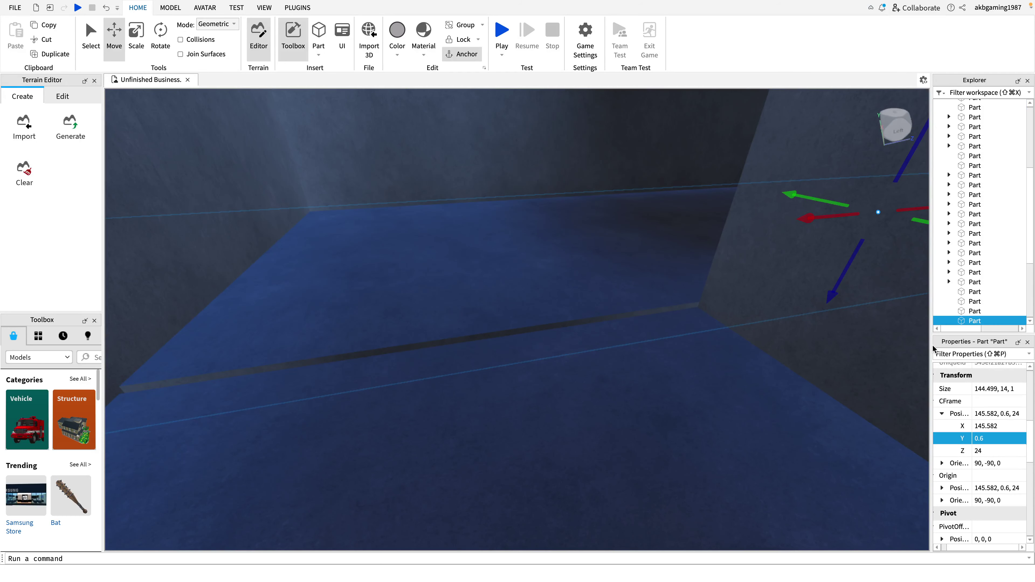
# Try Y positions of 0.5 and 0.4 for the new floor part to level the corner joint
pyautogui.click(989, 440)
pyautogui.click(989, 438)
pyautogui.write('5')
pyautogui.press('Return')
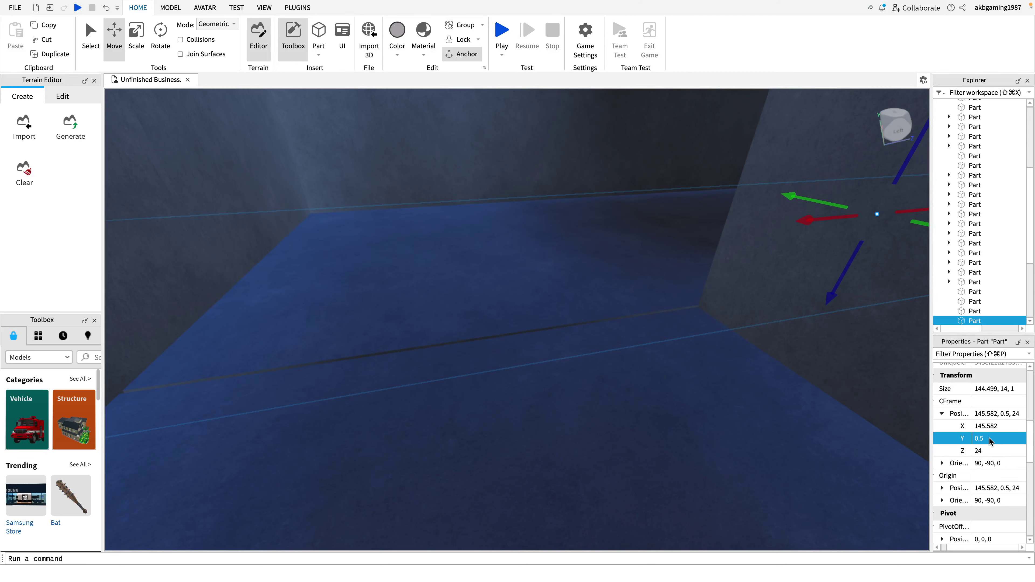
pyautogui.click(989, 441)
pyautogui.press('Return')
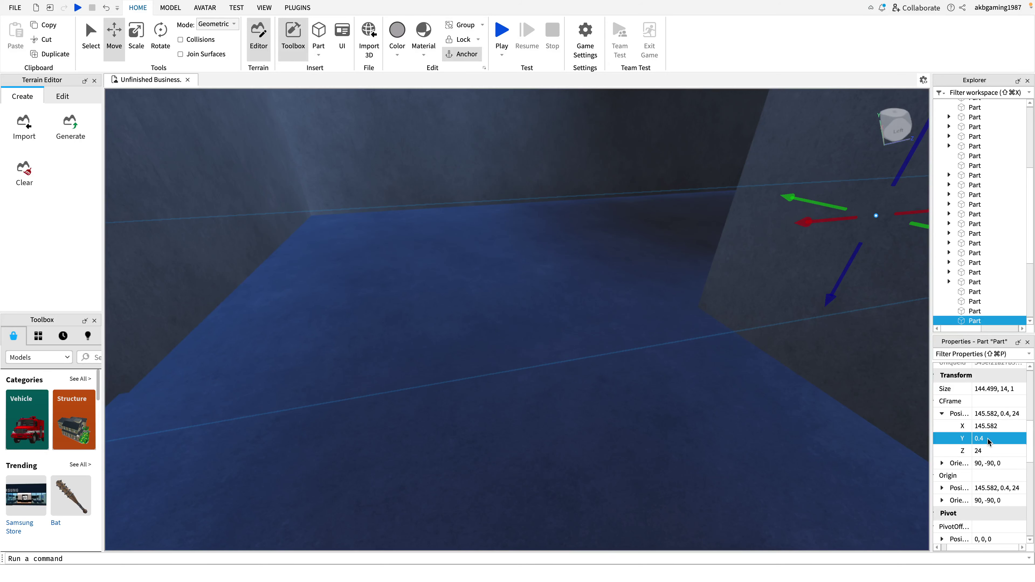
# Set the new floor part's Y position to 0
pyautogui.click(988, 440)
pyautogui.write('0')
pyautogui.press('Return')
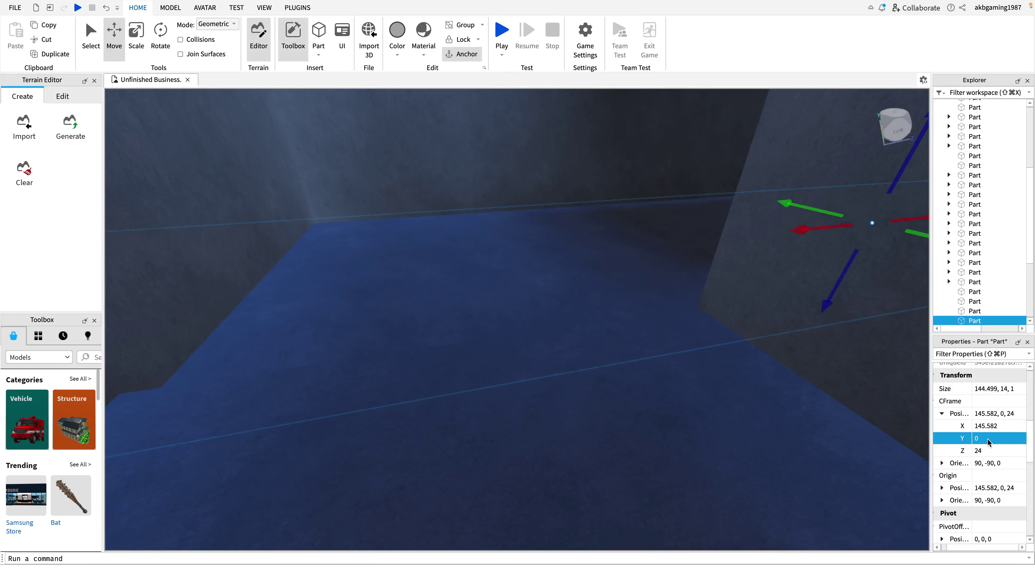